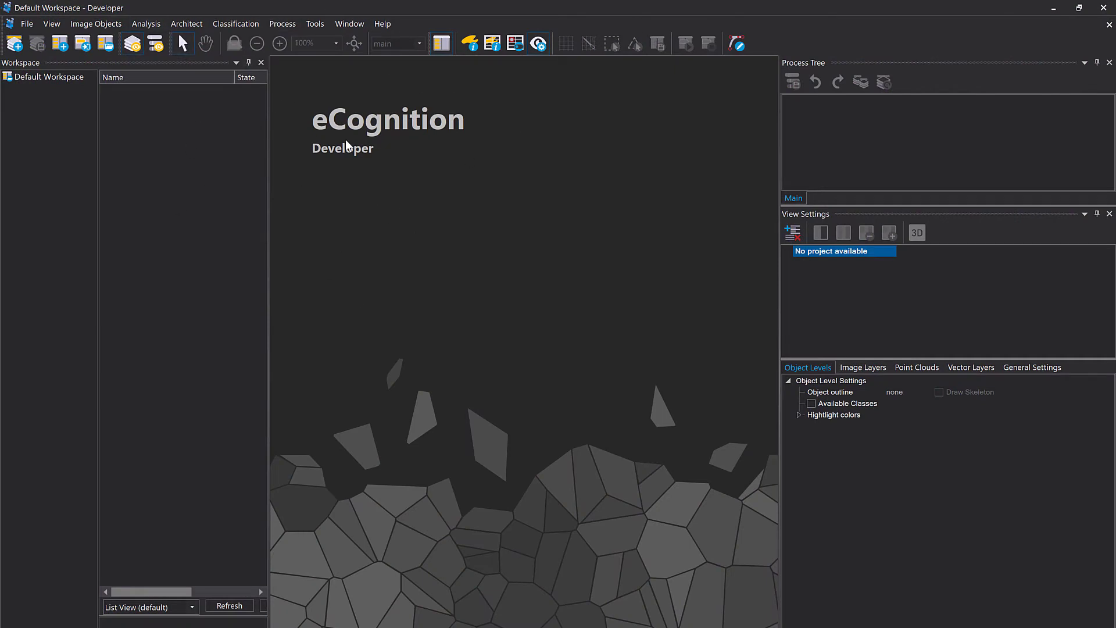
# Step: Import the five Hyperion files from the root folder using the 'Generic raster - one file per scene' template
pyautogui.rightClick(57, 107)
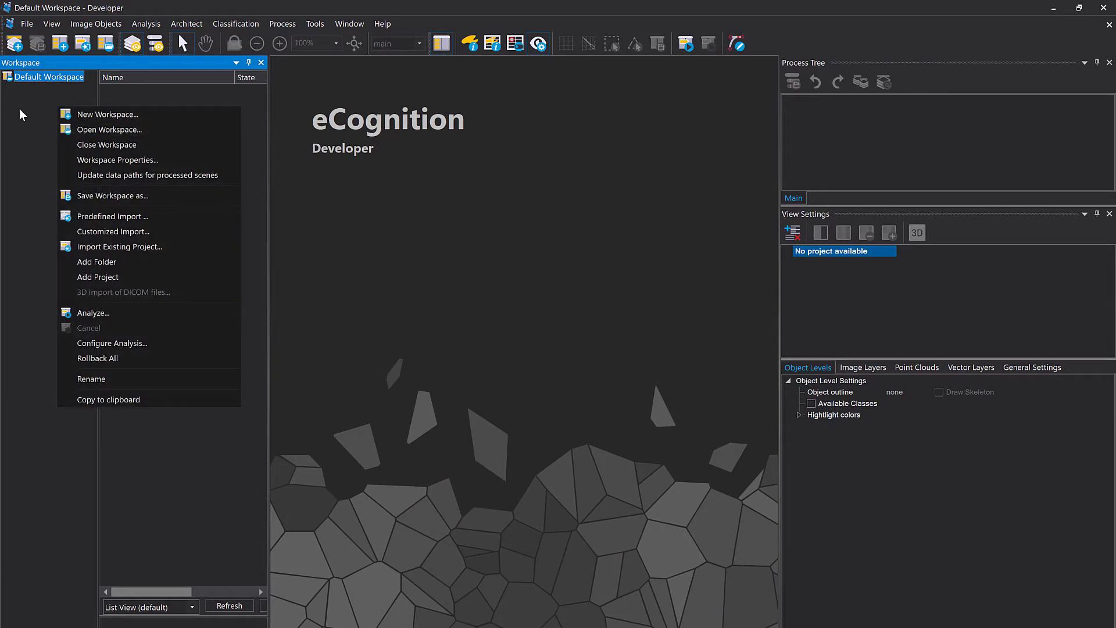
pyautogui.click(163, 217)
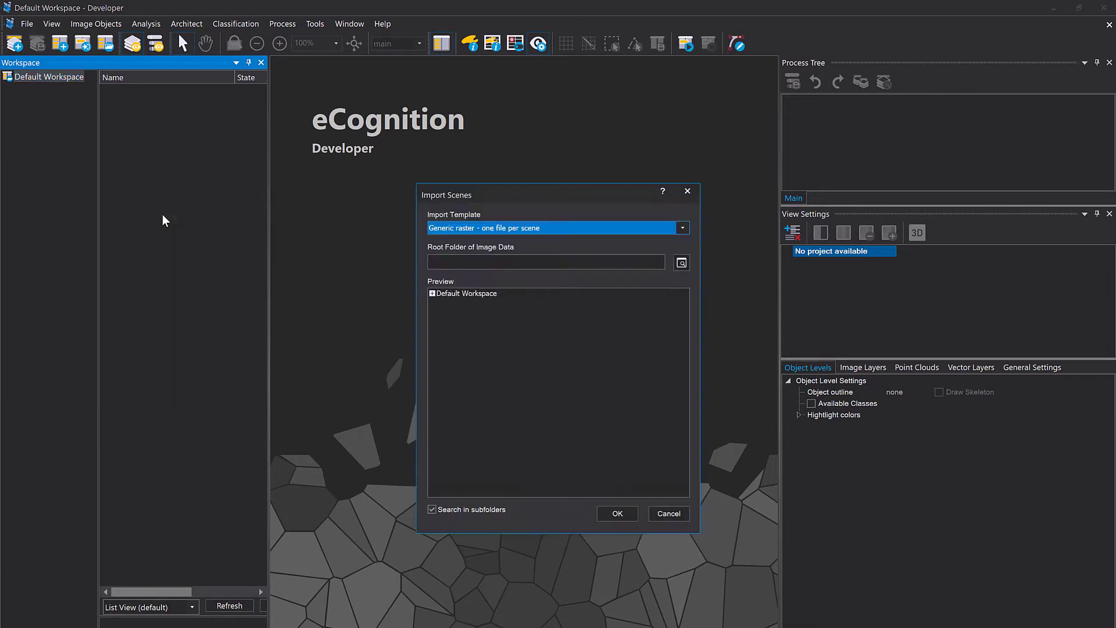
pyautogui.click(566, 231)
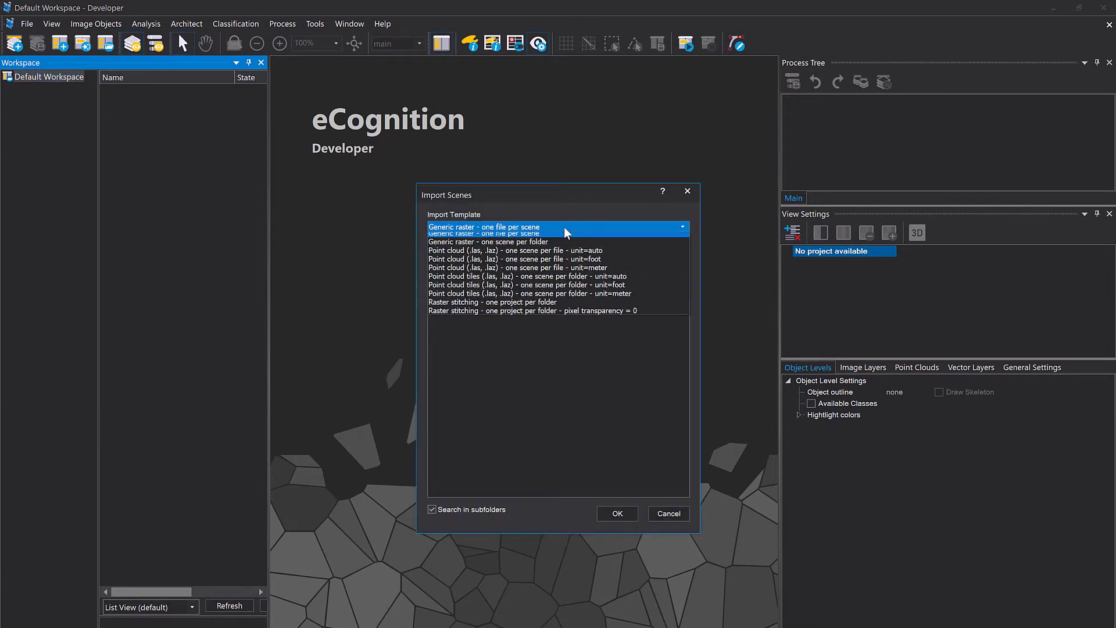
pyautogui.click(498, 238)
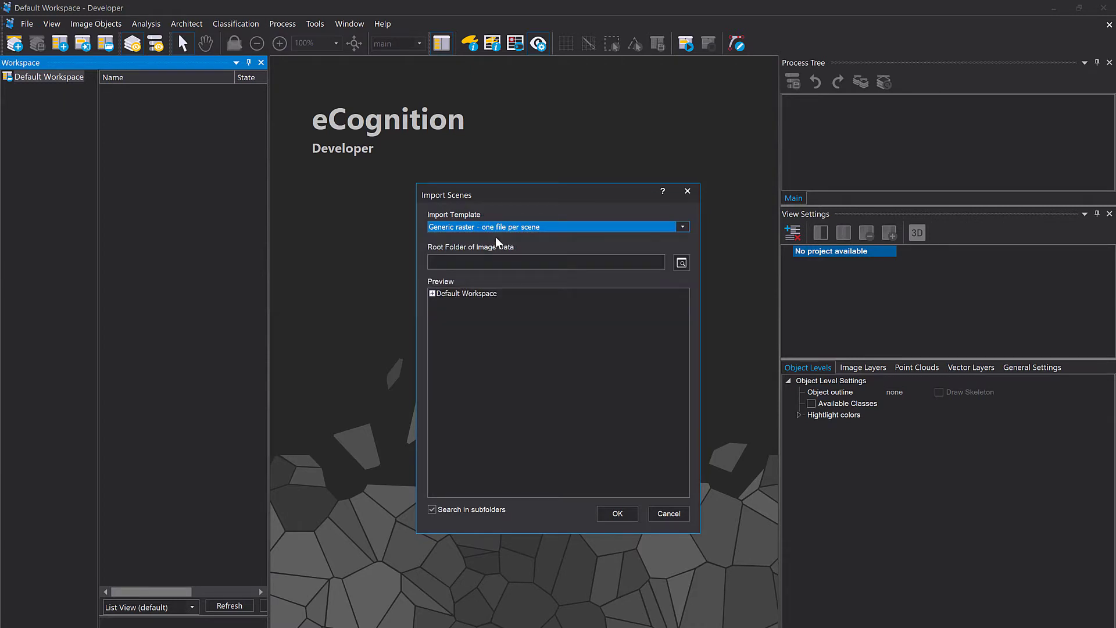
pyautogui.click(537, 232)
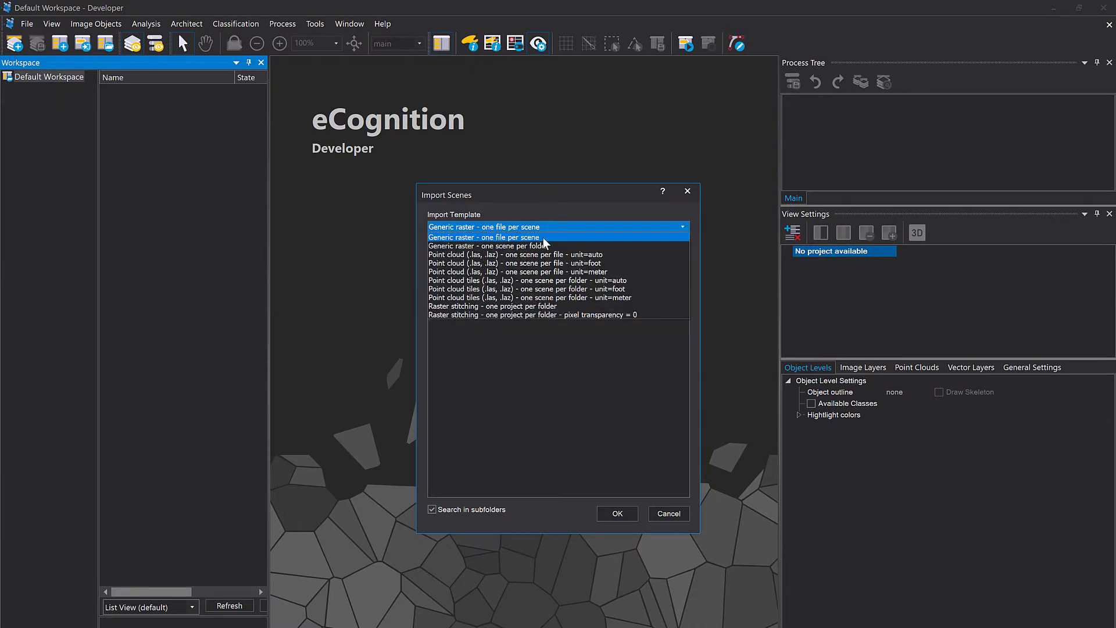
pyautogui.click(547, 238)
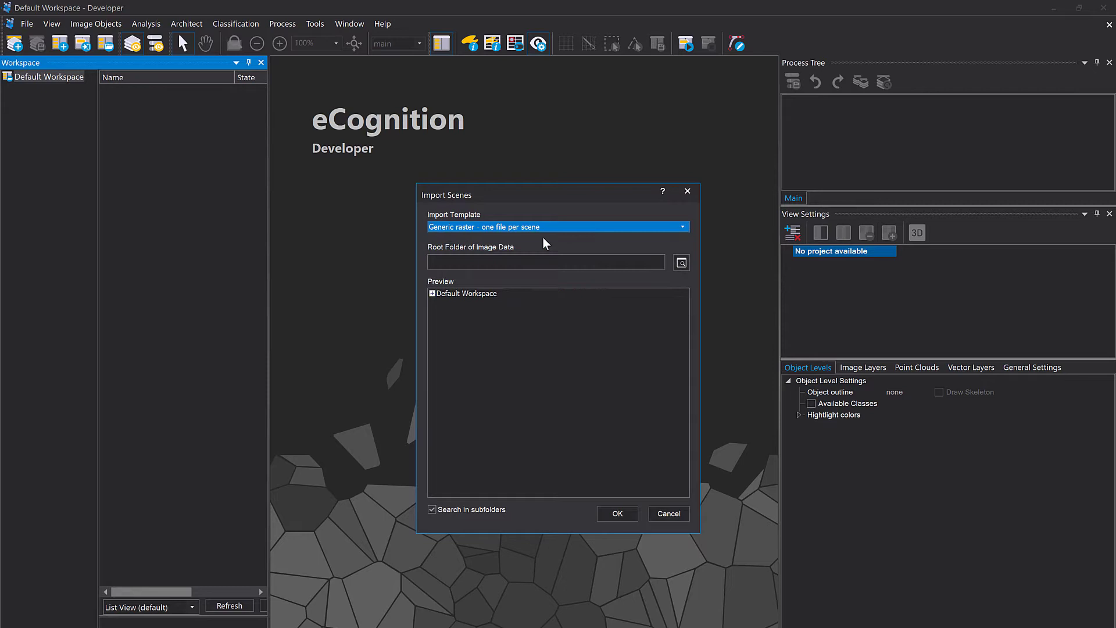
pyautogui.click(681, 263)
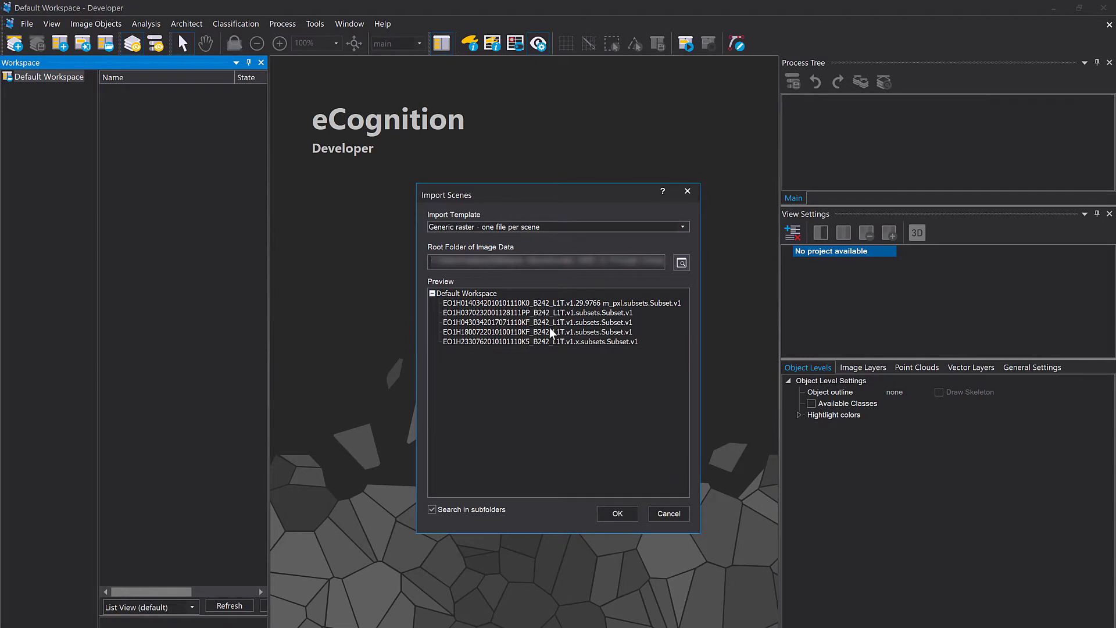
pyautogui.click(619, 514)
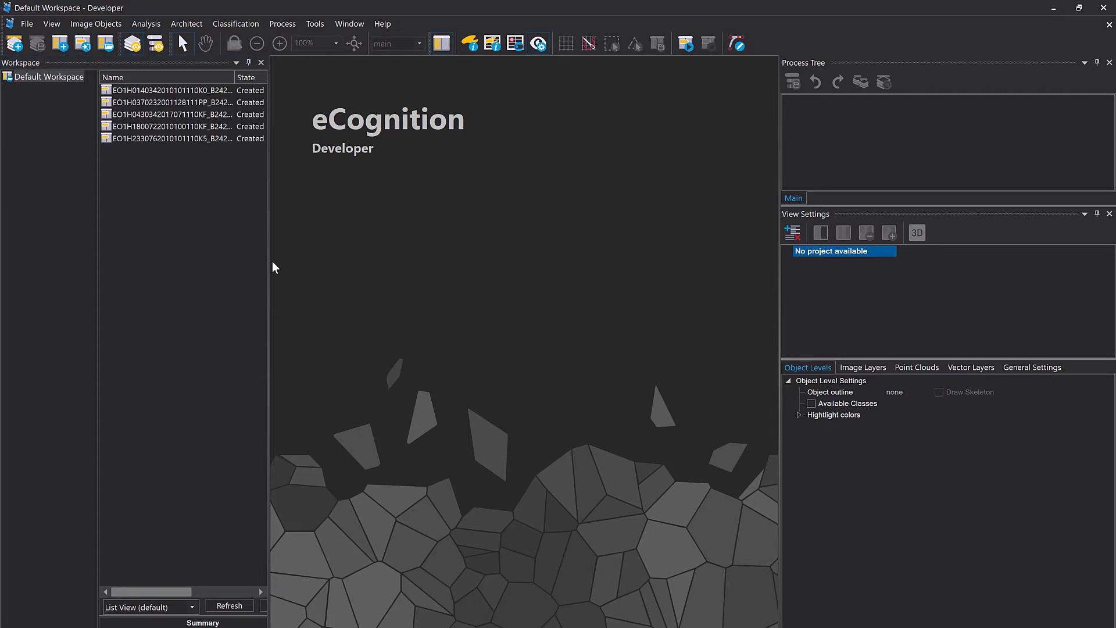
# Step: Open the first imported Hyperion scene in the image view and zoom around it
pyautogui.click(152, 92)
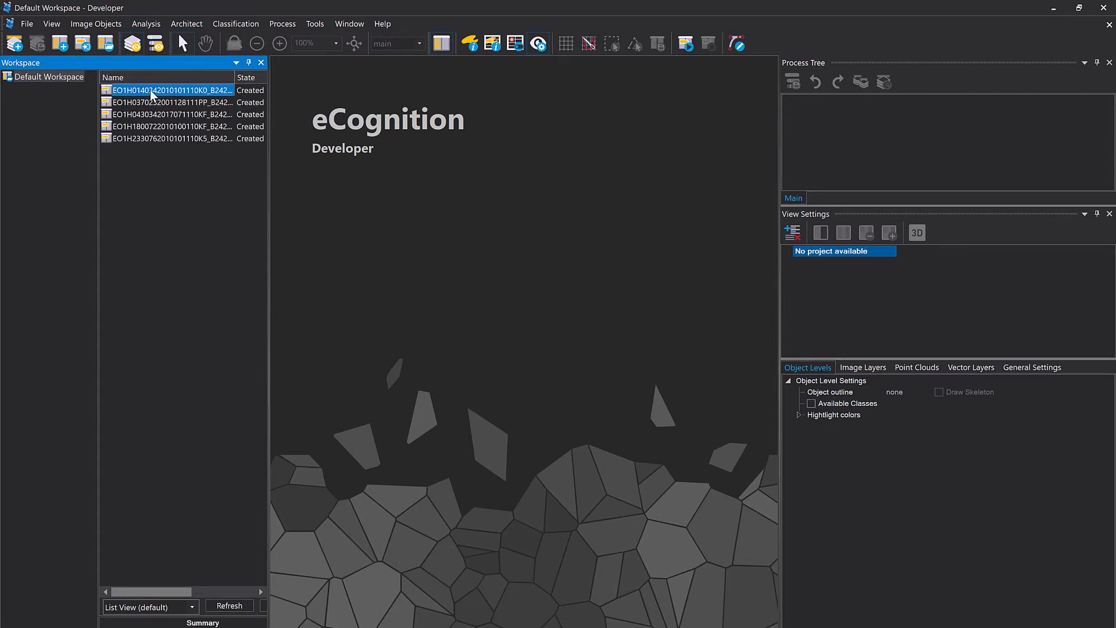
pyautogui.doubleClick(151, 92)
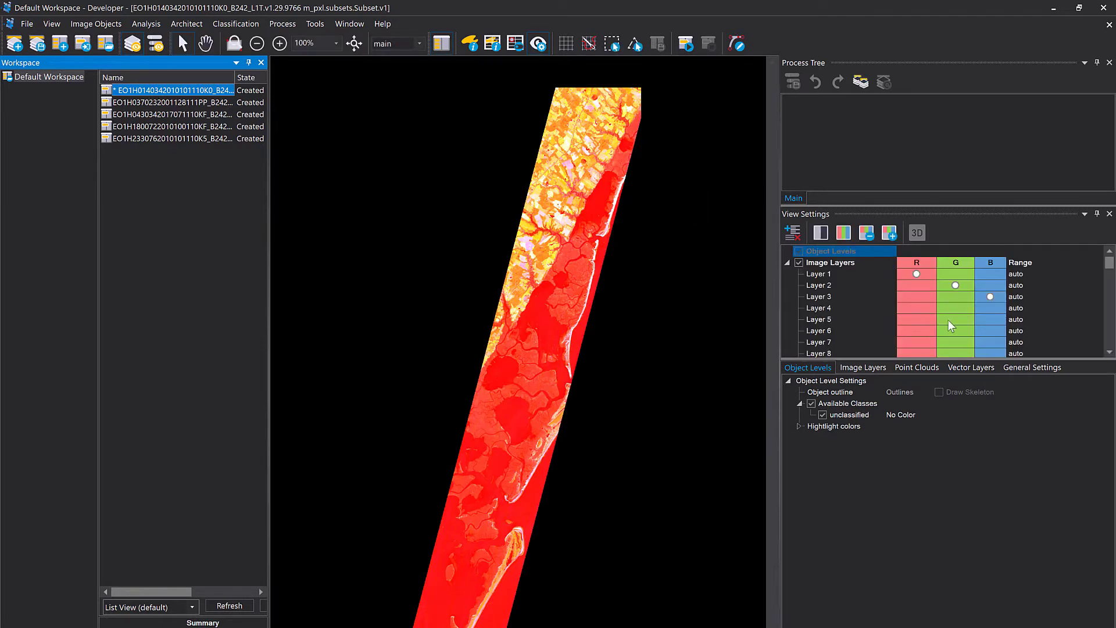
pyautogui.scroll(-19, 954, 317)
pyautogui.scroll(-2, 955, 308)
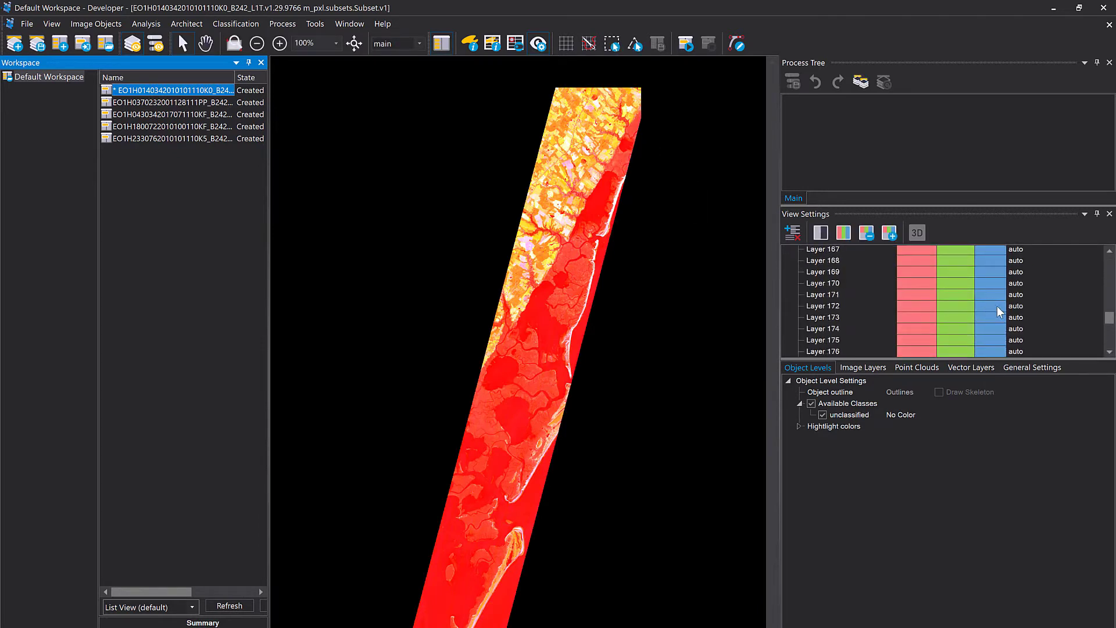
pyautogui.scroll(20, 1005, 323)
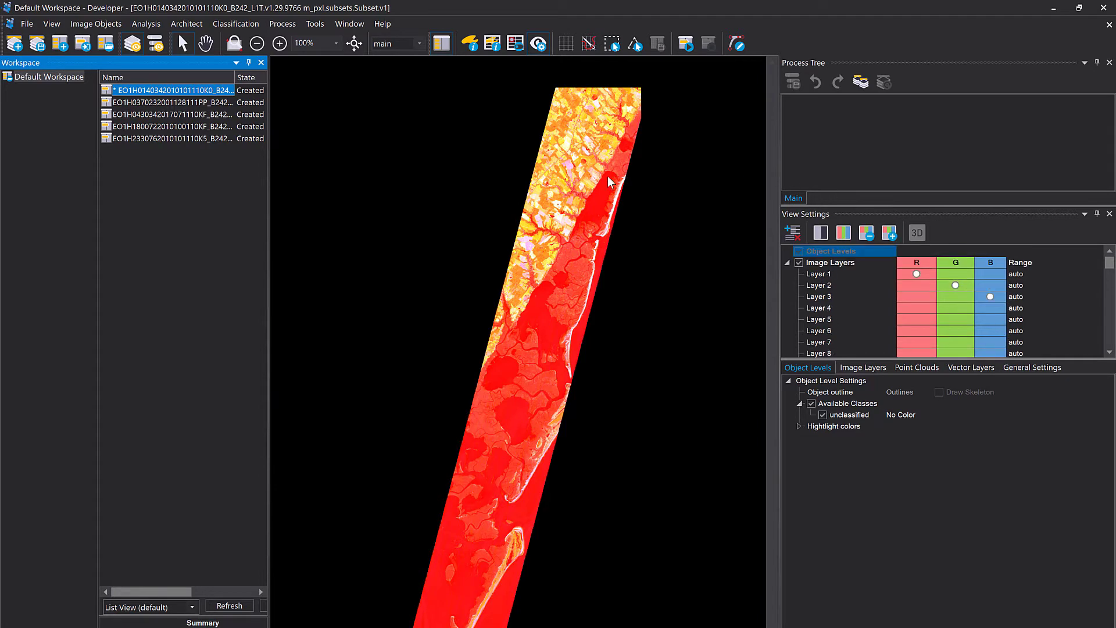
# Step: Try different RGB layer combinations on the first scene, including Layer 4 and Layer 51
pyautogui.click(888, 234)
pyautogui.click(888, 234)
pyautogui.click(867, 233)
pyautogui.click(916, 308)
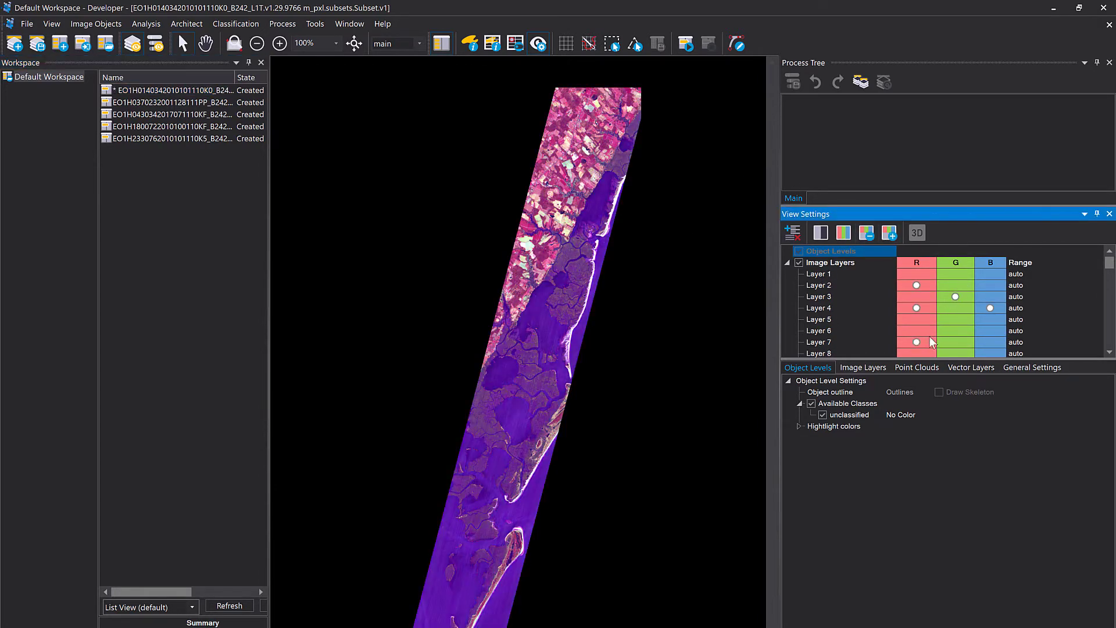
pyautogui.scroll(-15, 927, 343)
pyautogui.click(916, 330)
pyautogui.click(955, 331)
pyautogui.click(994, 330)
pyautogui.click(994, 330)
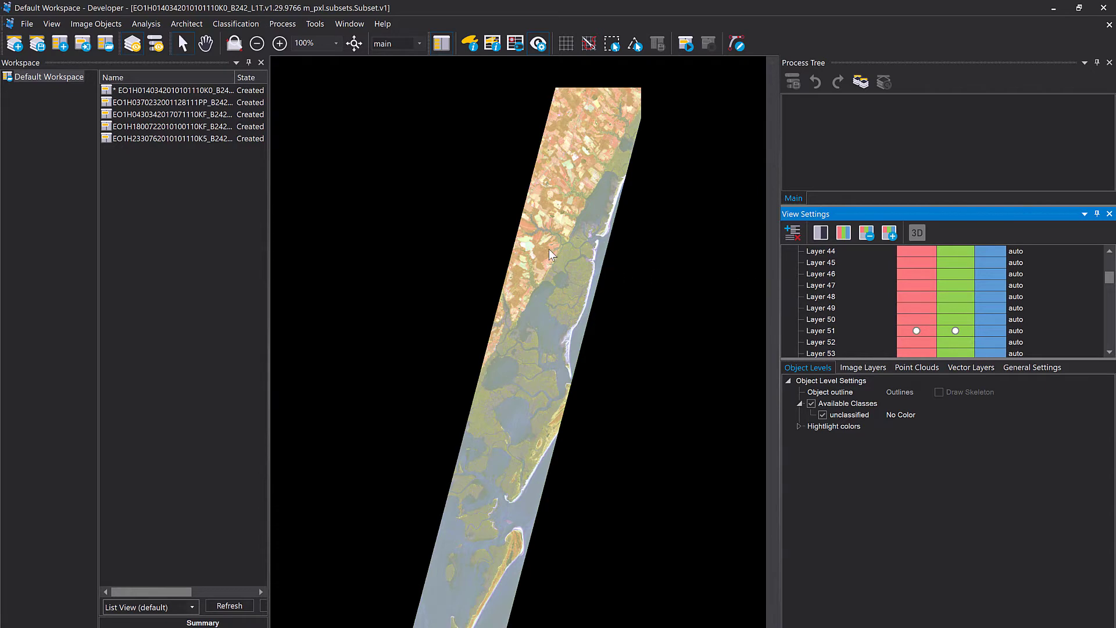
# Step: Zoom around the recoloured first scene, then open the second scene
pyautogui.scroll(2, 529, 313)
pyautogui.scroll(4, 541, 321)
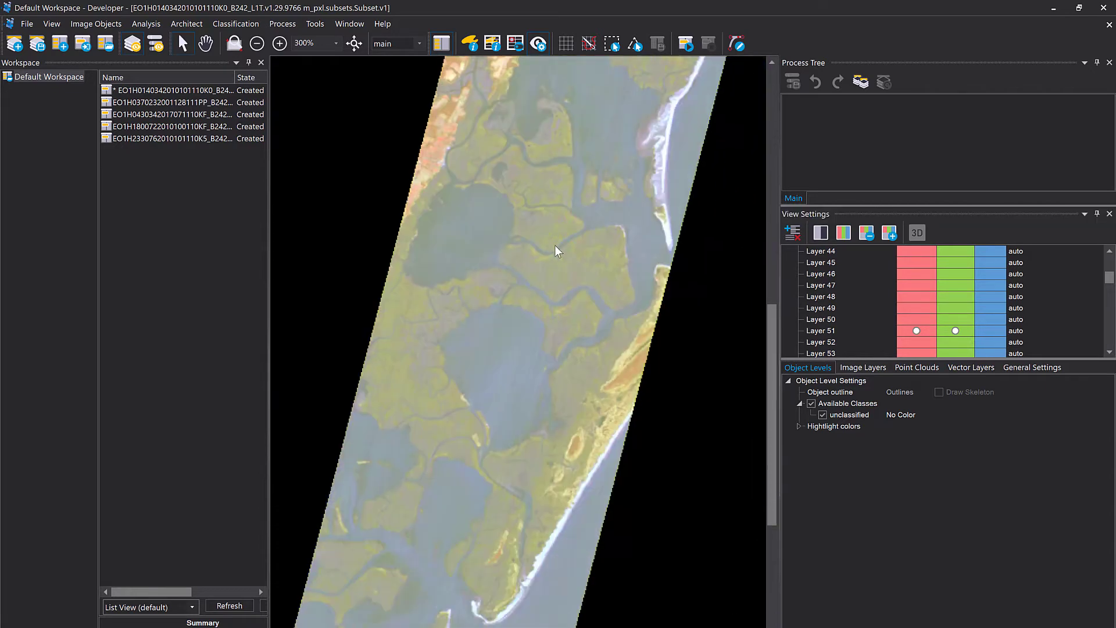
pyautogui.scroll(-2, 590, 185)
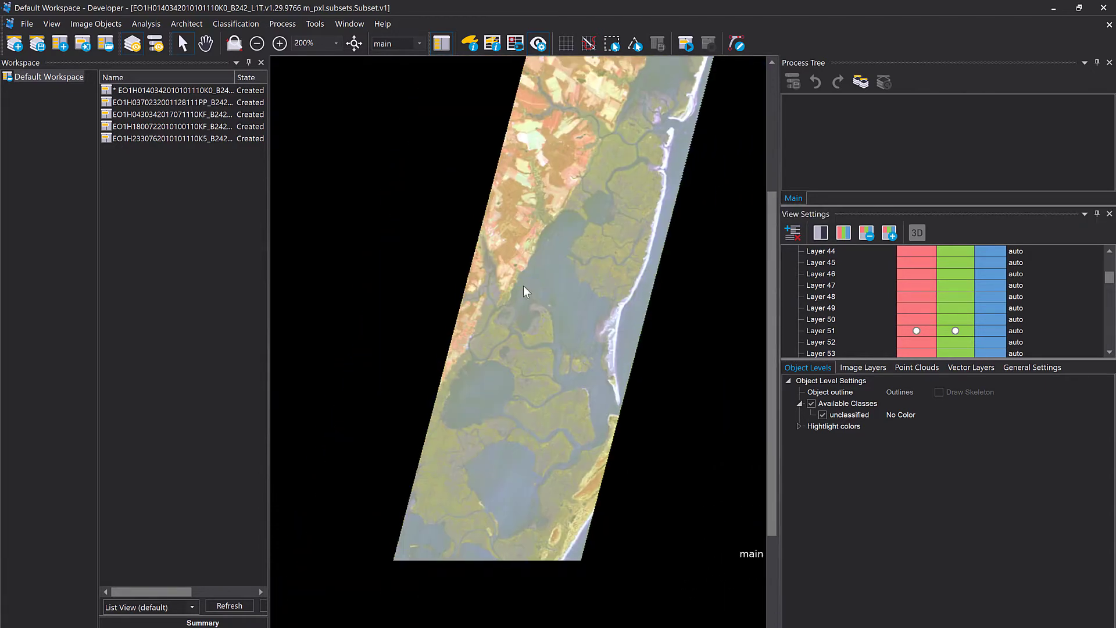
pyautogui.scroll(-5, 660, 305)
pyautogui.scroll(4, 588, 320)
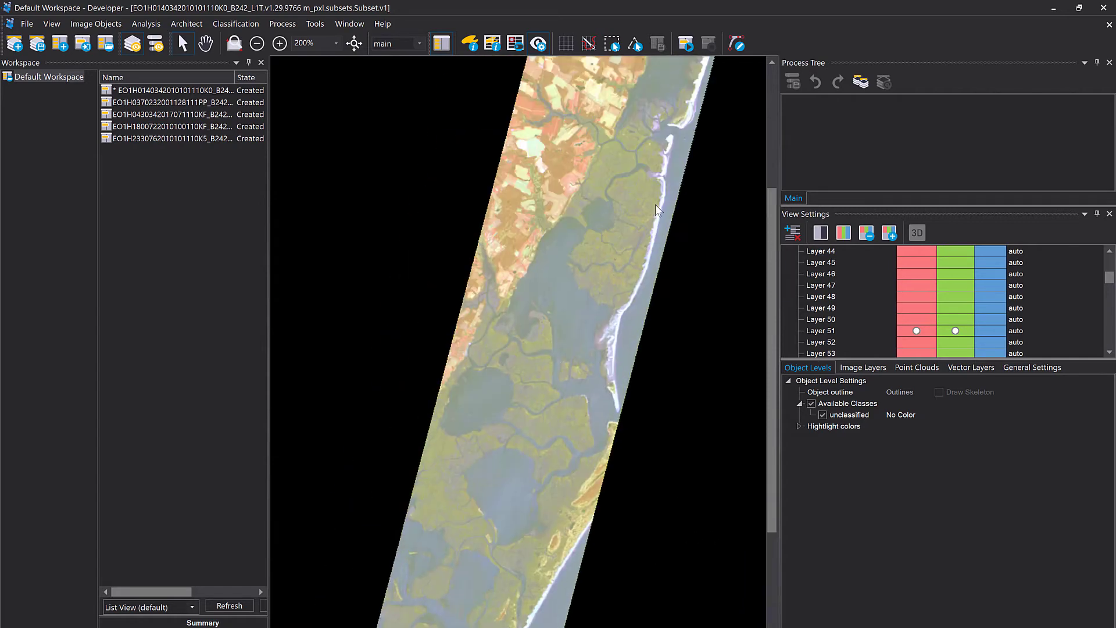
pyautogui.doubleClick(142, 103)
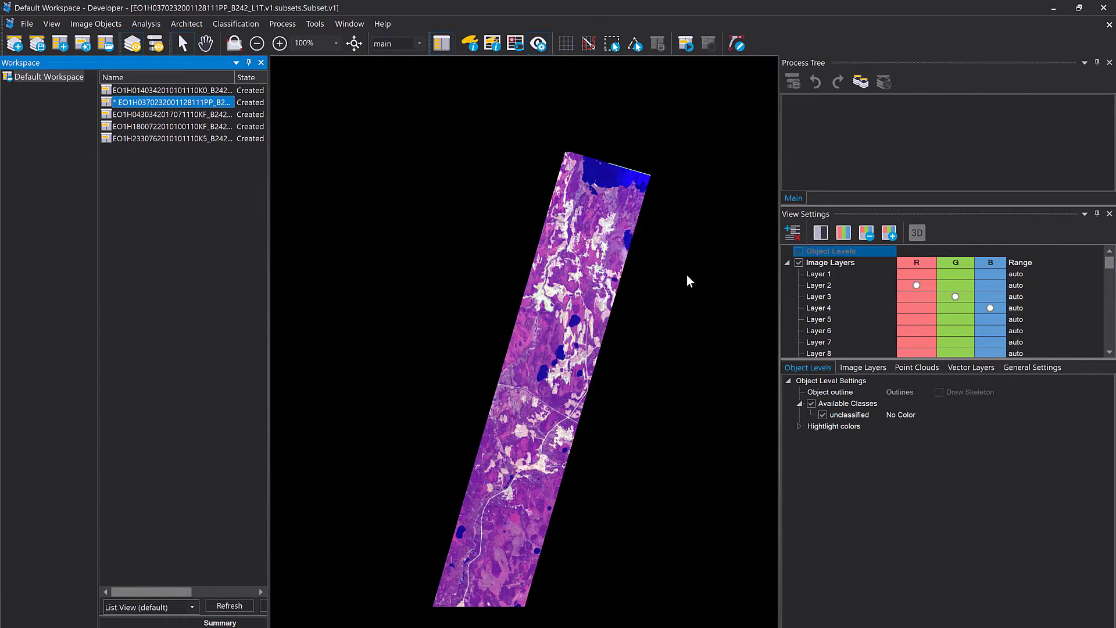
# Step: Cycle the second scene's display layers, putting Layer 40 in blue and Layer 38 in green
pyautogui.click(887, 235)
pyautogui.click(887, 235)
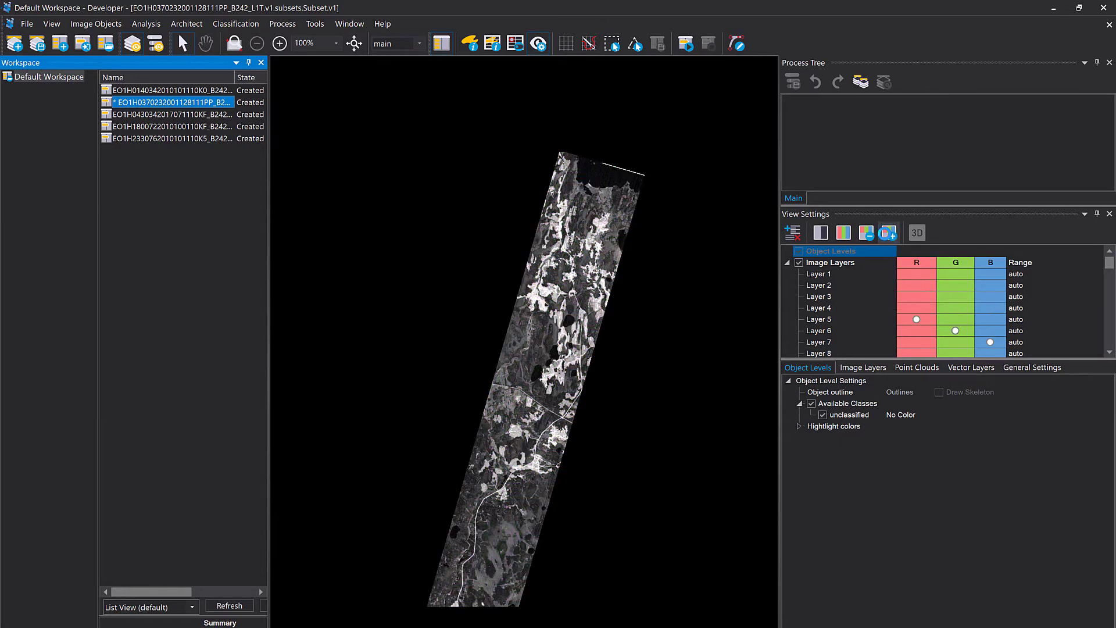
pyautogui.click(886, 236)
pyautogui.scroll(-20, 959, 320)
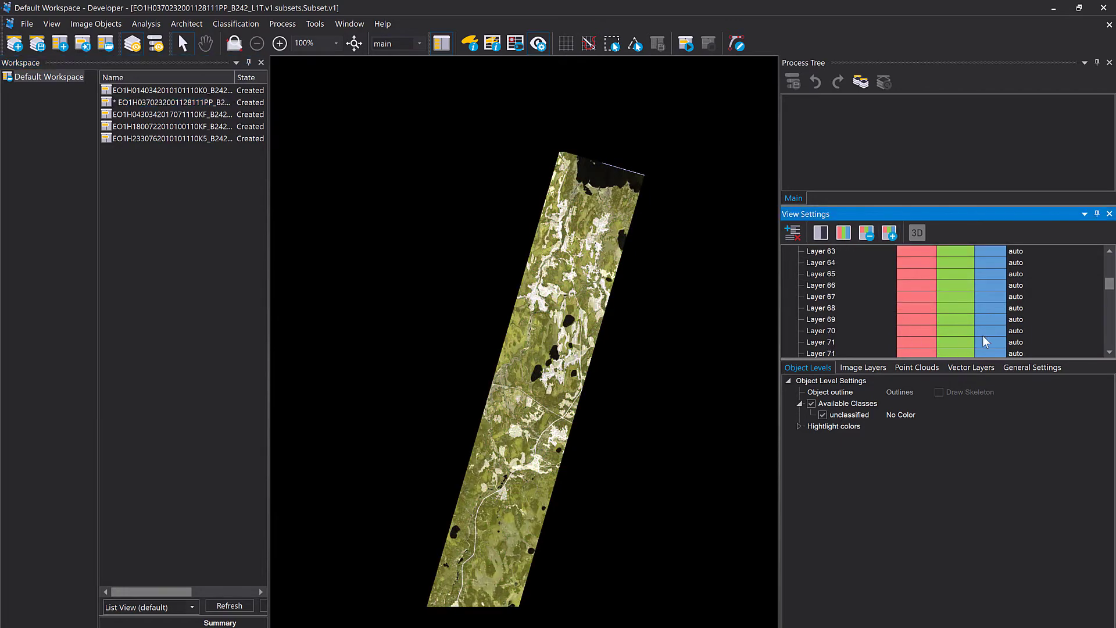
pyautogui.click(990, 330)
pyautogui.scroll(15, 931, 322)
pyautogui.click(990, 307)
pyautogui.click(955, 285)
pyautogui.click(990, 285)
# Step: Try Layers 131, 170 and 163 in green, 133 in red and 168 in blue, then open the third scene
pyautogui.scroll(-20, 939, 304)
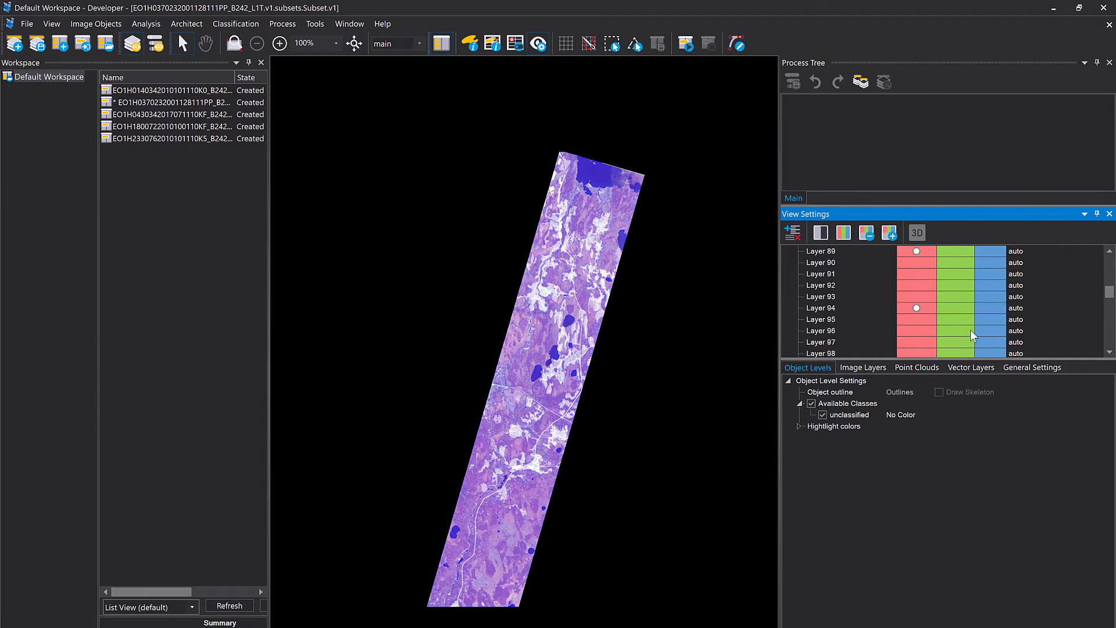
pyautogui.click(955, 319)
pyautogui.click(918, 342)
pyautogui.scroll(-12, 990, 332)
pyautogui.click(990, 330)
pyautogui.click(955, 353)
pyautogui.click(955, 274)
pyautogui.doubleClick(165, 114)
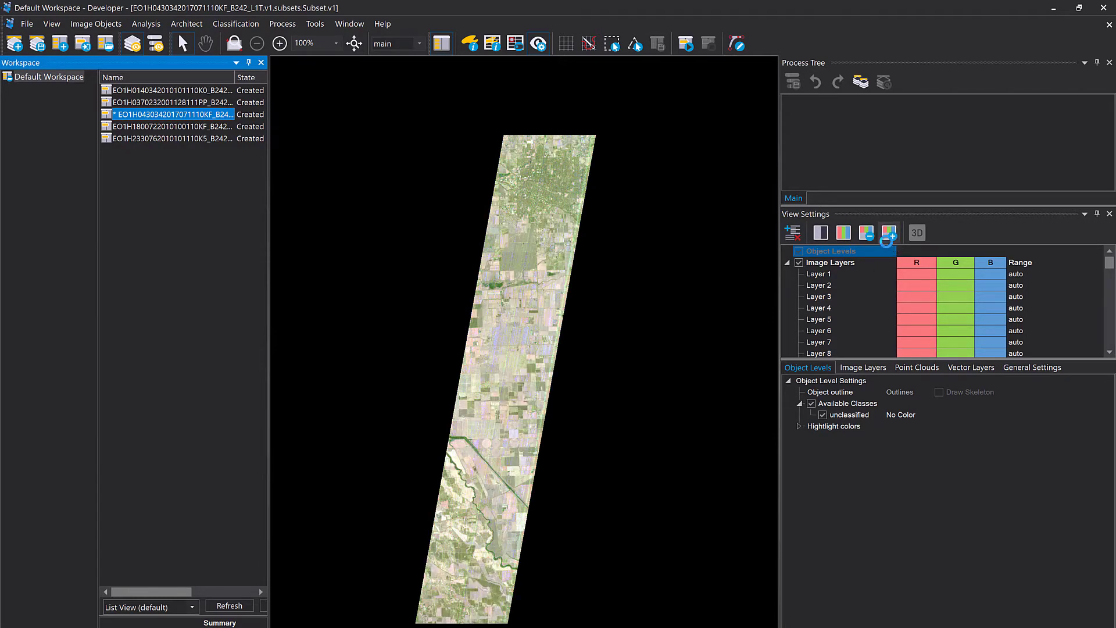
# Step: Show the third scene with Layer 119 red, 121 green, 122 blue, then open the fourth scene
pyautogui.scroll(5, 541, 181)
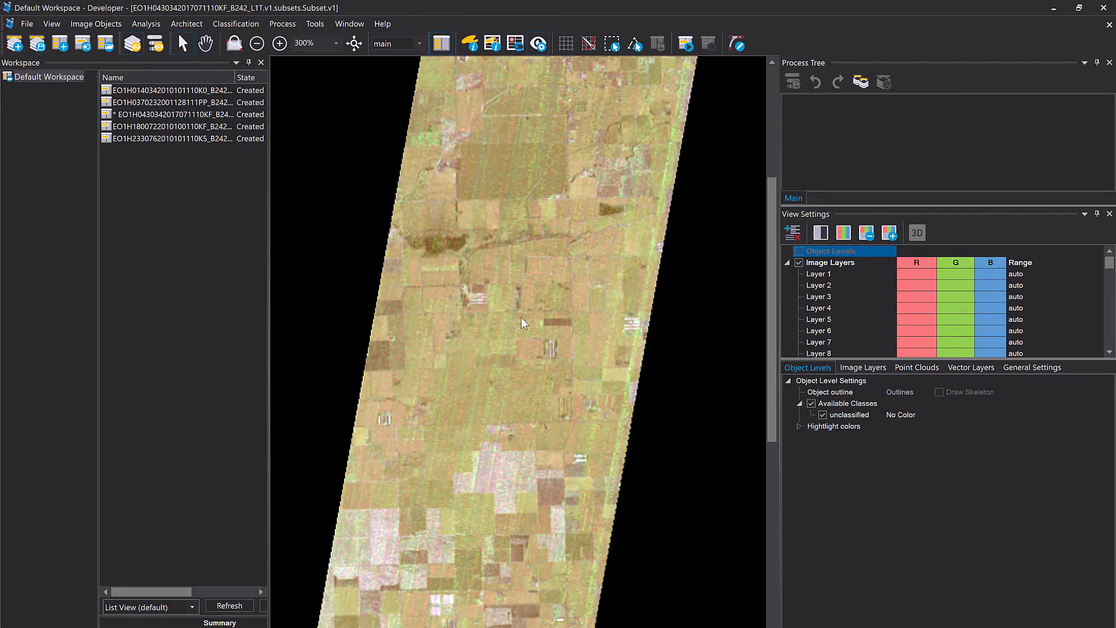
pyautogui.scroll(-20, 926, 311)
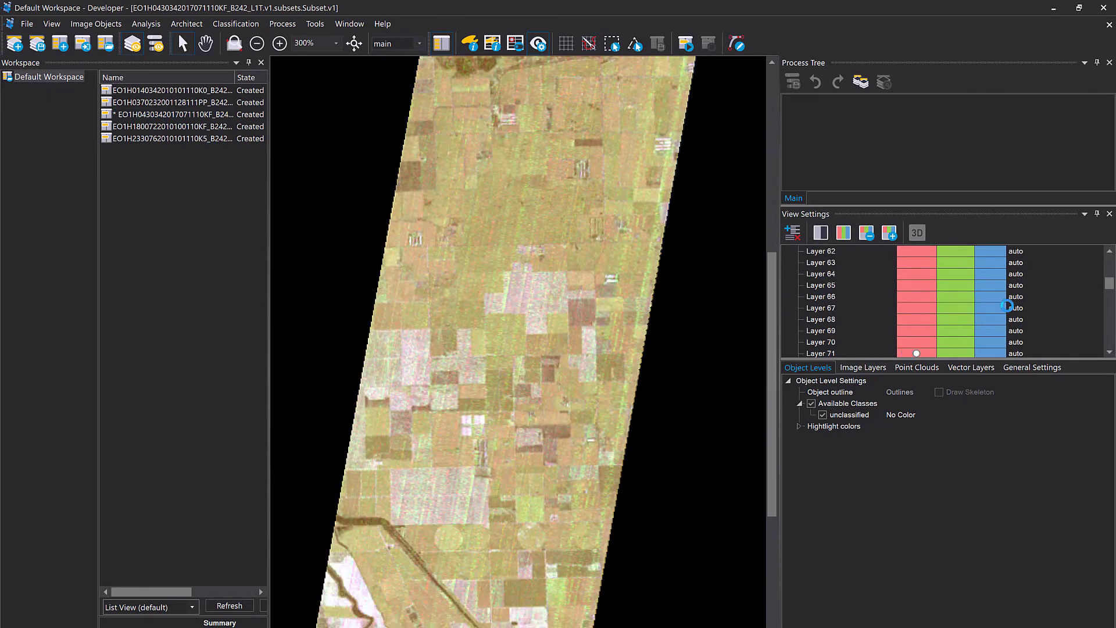
pyautogui.click(1006, 304)
pyautogui.scroll(-16, 1005, 304)
pyautogui.click(990, 319)
pyautogui.click(956, 308)
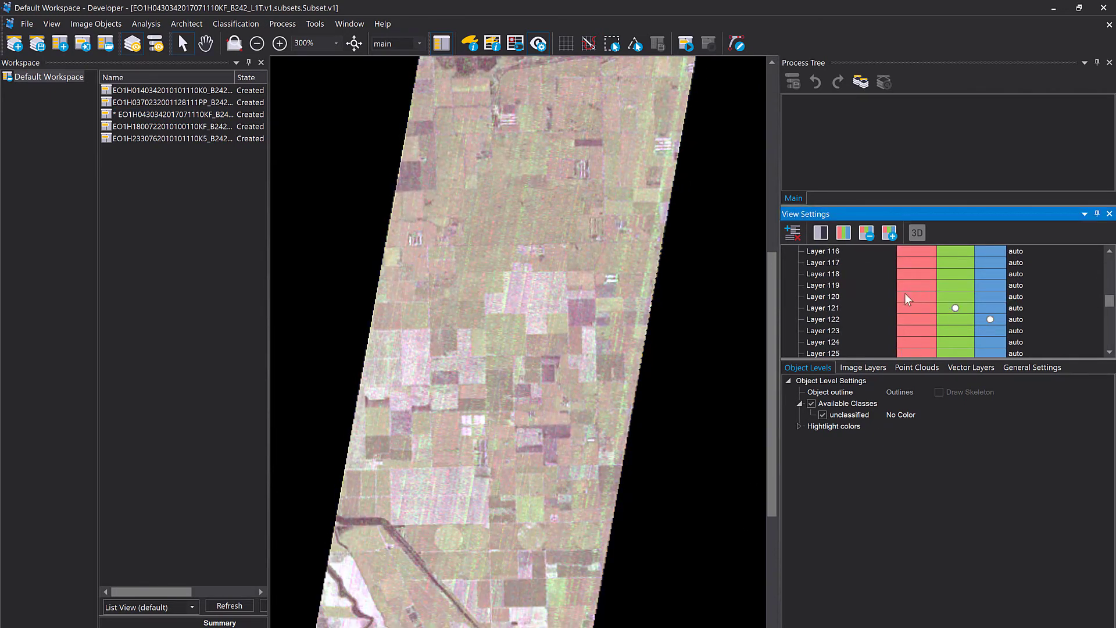
pyautogui.click(916, 285)
pyautogui.doubleClick(172, 126)
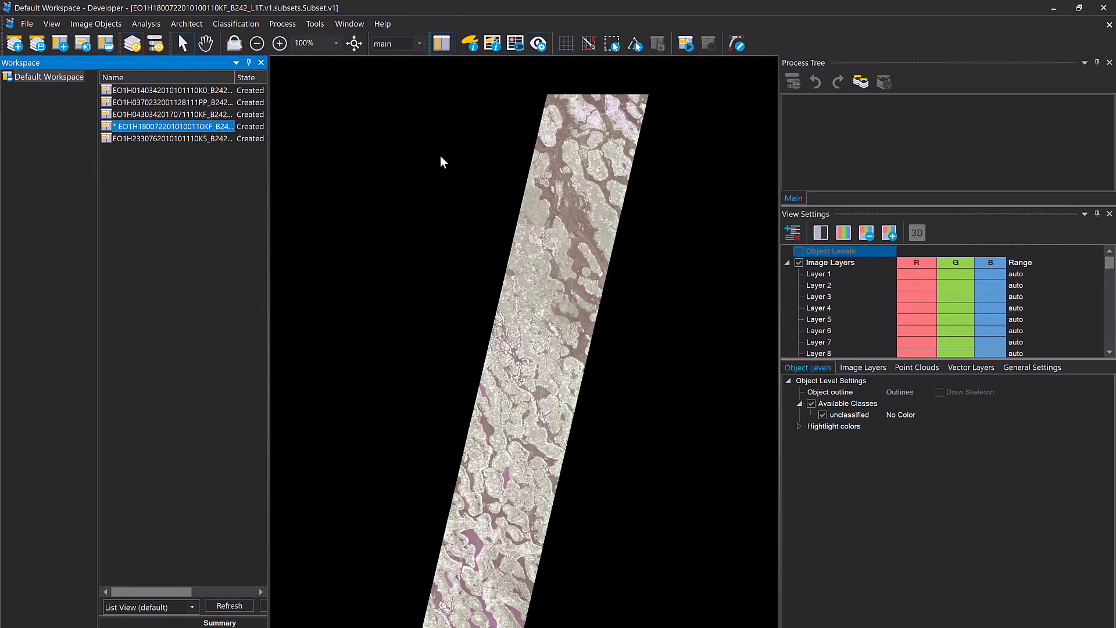
# Step: Try several layer combinations on the fourth scene, including Layer 123, then open the fifth scene
pyautogui.click(919, 330)
pyautogui.scroll(12, 919, 330)
pyautogui.scroll(-10, 919, 314)
pyautogui.click(916, 314)
pyautogui.click(959, 314)
pyautogui.scroll(-20, 932, 333)
pyautogui.click(931, 333)
pyautogui.doubleClick(156, 140)
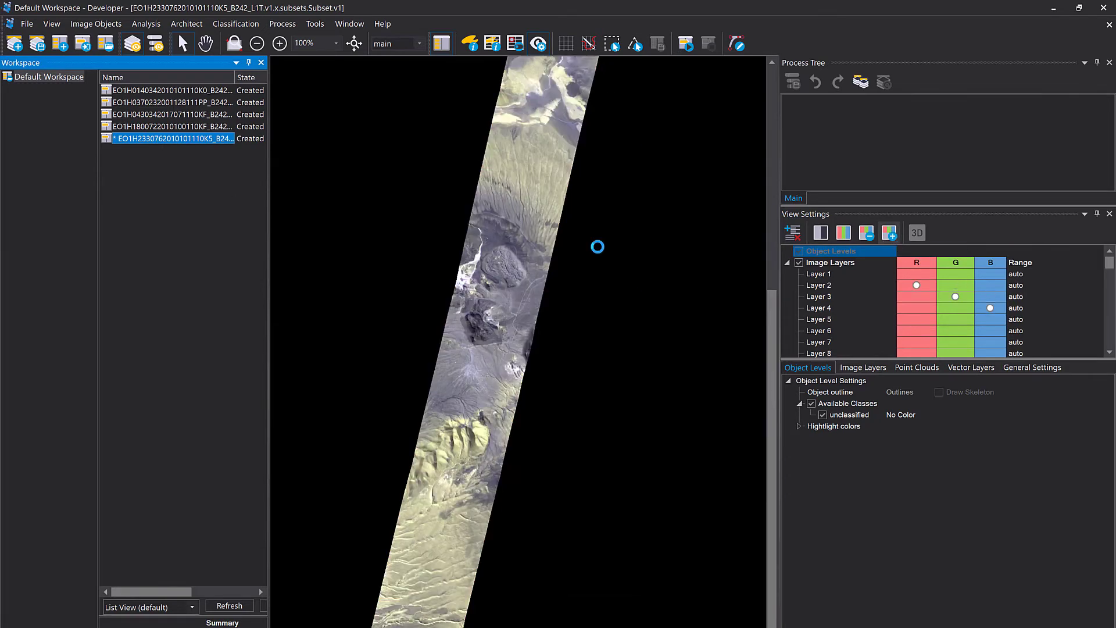
# Step: Display the fifth scene with Layers 2, 3 and 4 as RGB, then reopen the first scene
pyautogui.click(866, 233)
pyautogui.scroll(-2, 514, 440)
pyautogui.scroll(5, 514, 440)
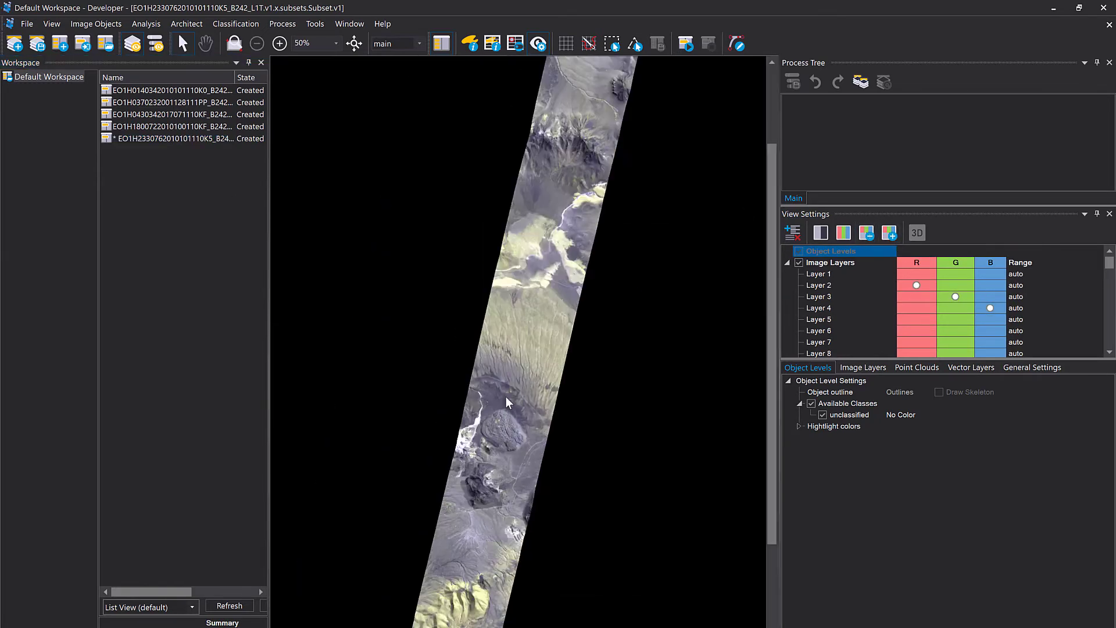
pyautogui.scroll(10, 514, 440)
pyautogui.scroll(-6, 523, 249)
pyautogui.scroll(-4, 538, 243)
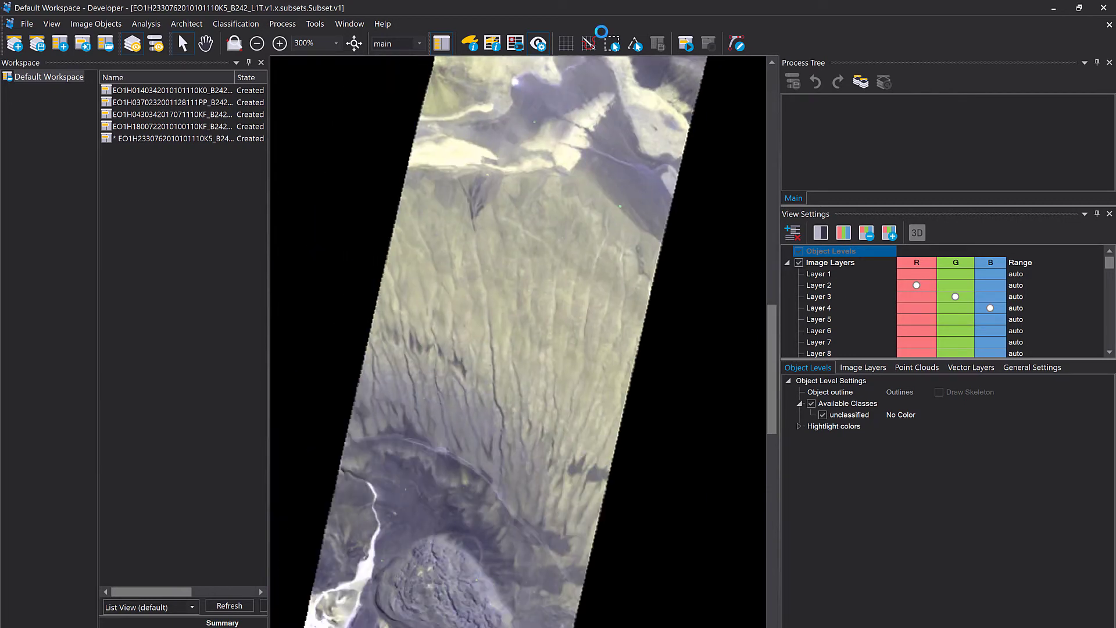
pyautogui.doubleClick(200, 90)
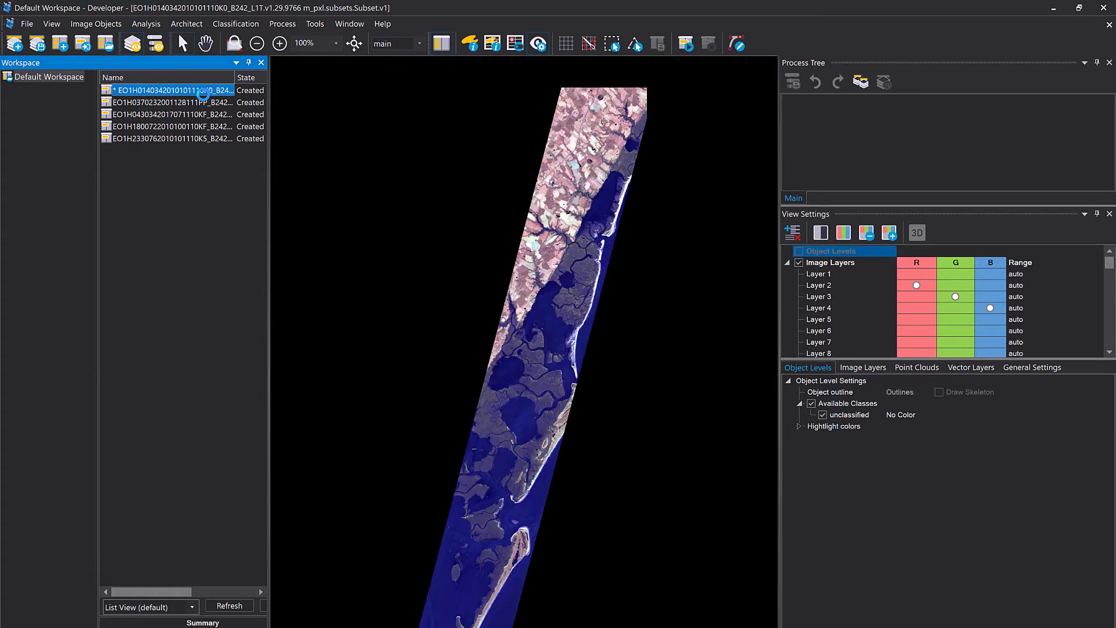
# Step: Add a new process in the Process Tree using the principal component analysis (PCA) algorithm
pyautogui.rightClick(866, 127)
pyautogui.click(890, 200)
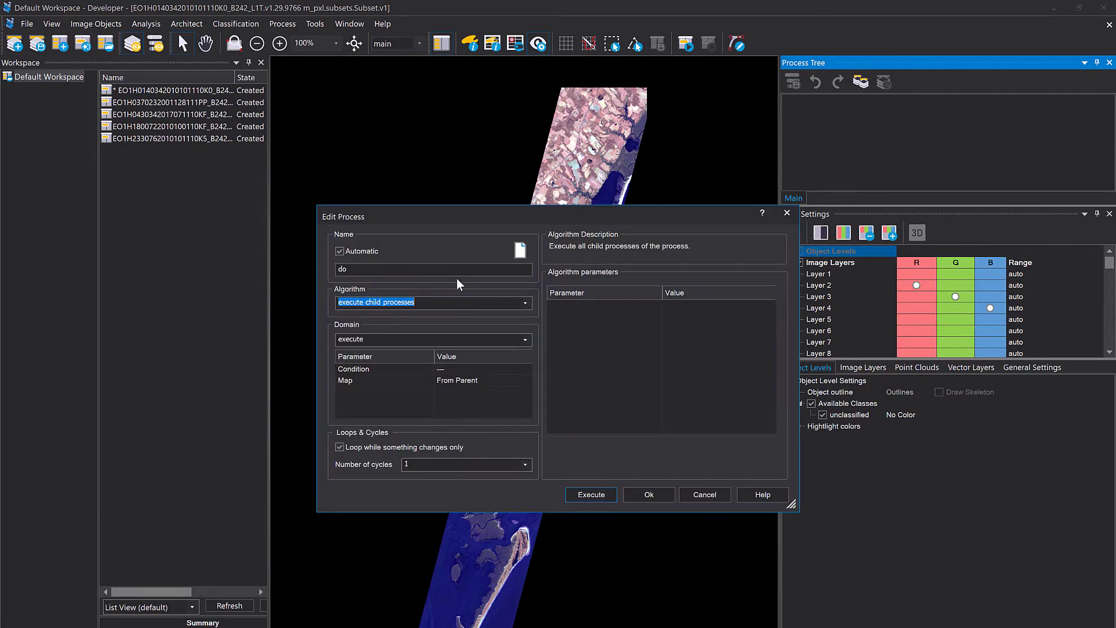
pyautogui.write('pca')
pyautogui.click(465, 317)
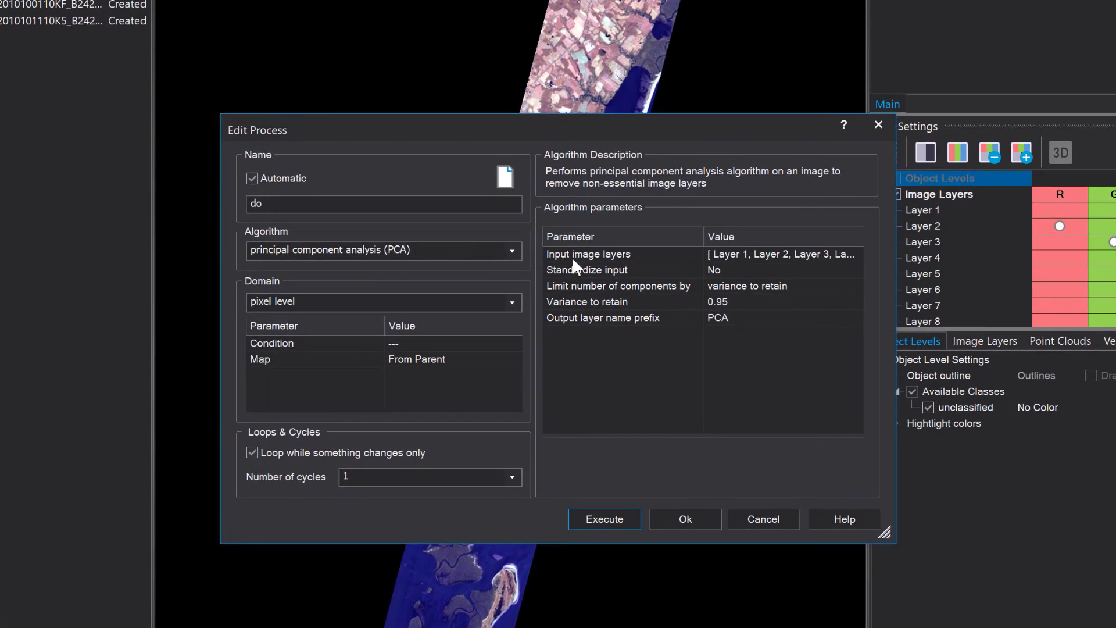
# Step: Keep all image layers as the PCA input and expand the standardize input options
pyautogui.click(851, 250)
pyautogui.click(853, 252)
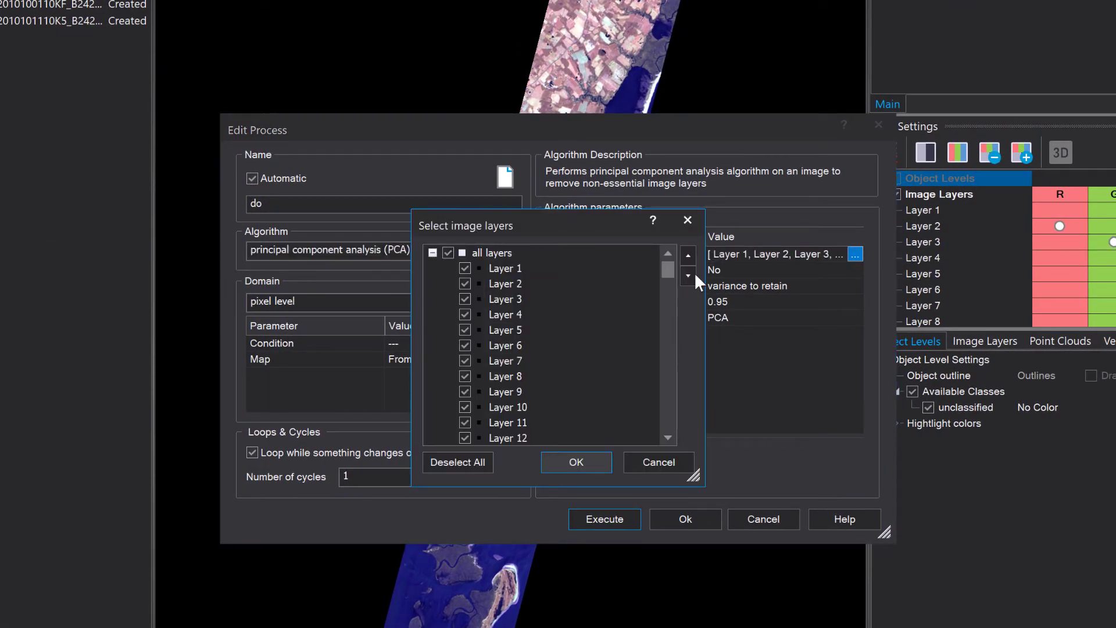
pyautogui.click(688, 223)
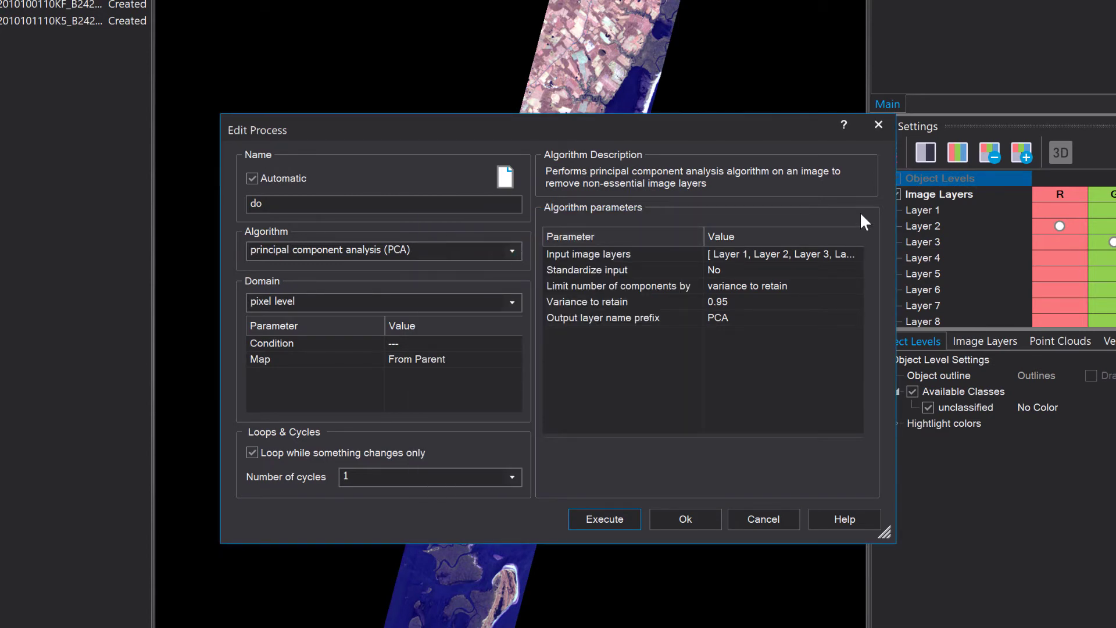
pyautogui.click(856, 271)
pyautogui.click(855, 271)
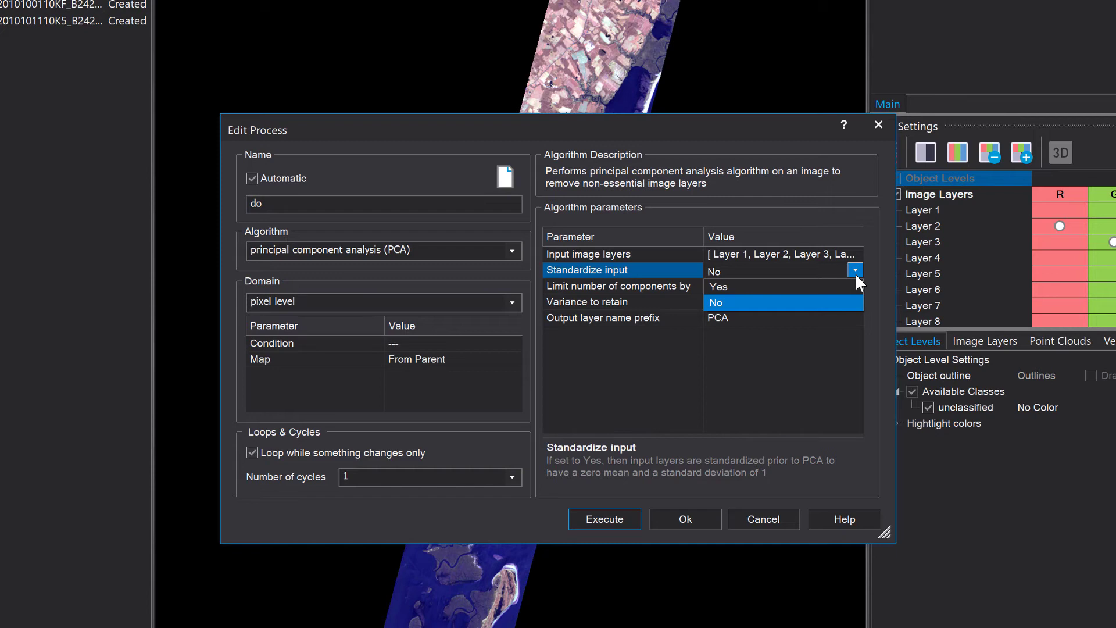
# Step: Turn on standardized input and limit components by component number, set to 3
pyautogui.click(776, 287)
pyautogui.click(798, 284)
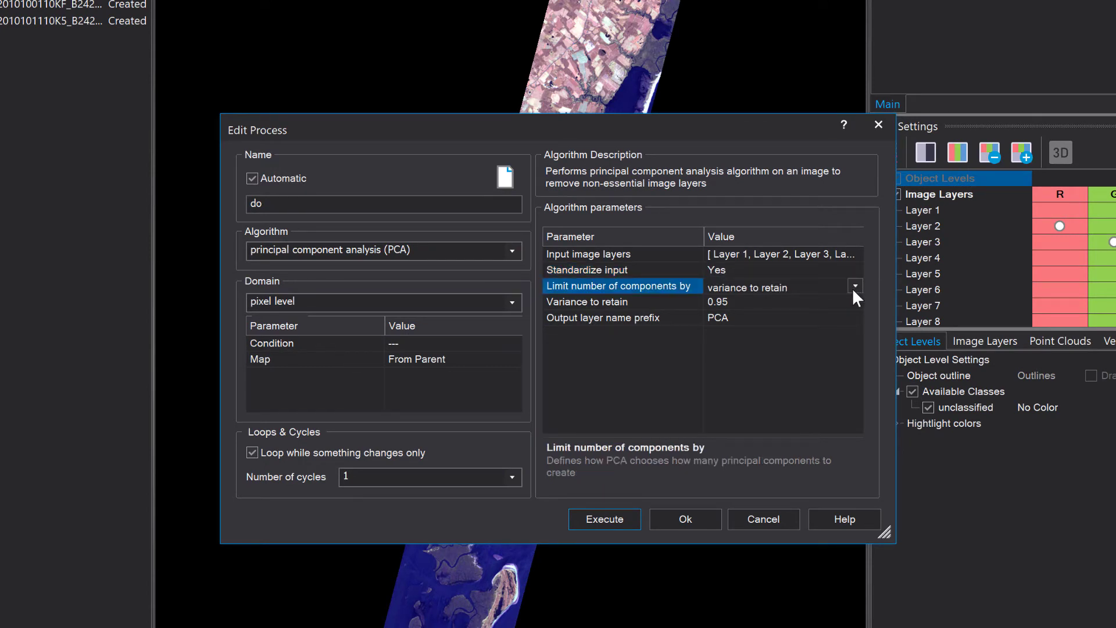
pyautogui.click(851, 287)
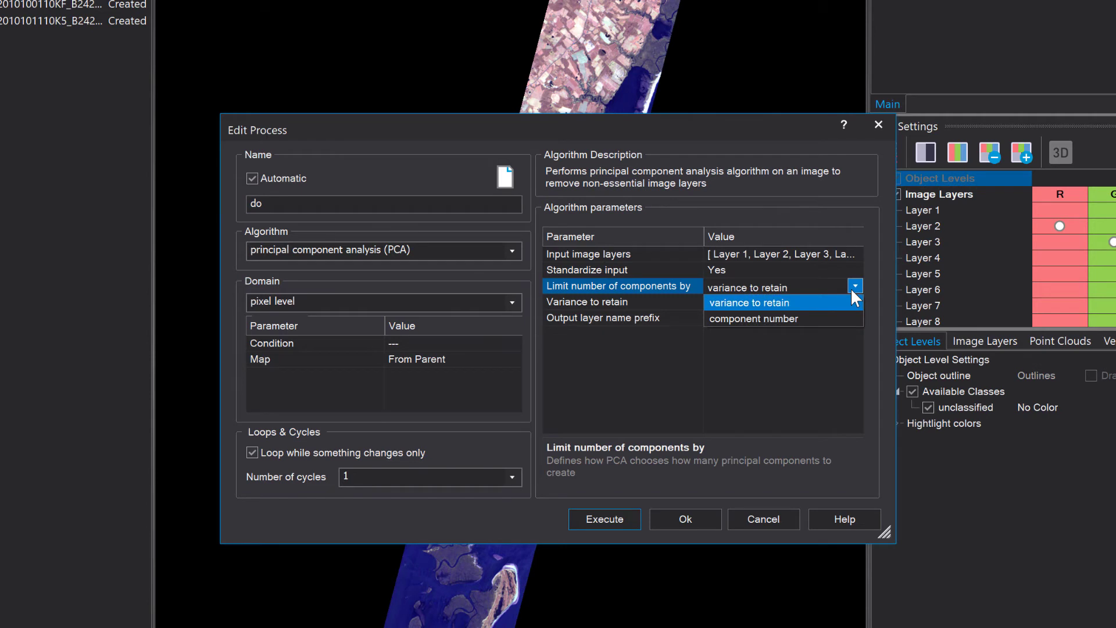
pyautogui.click(820, 317)
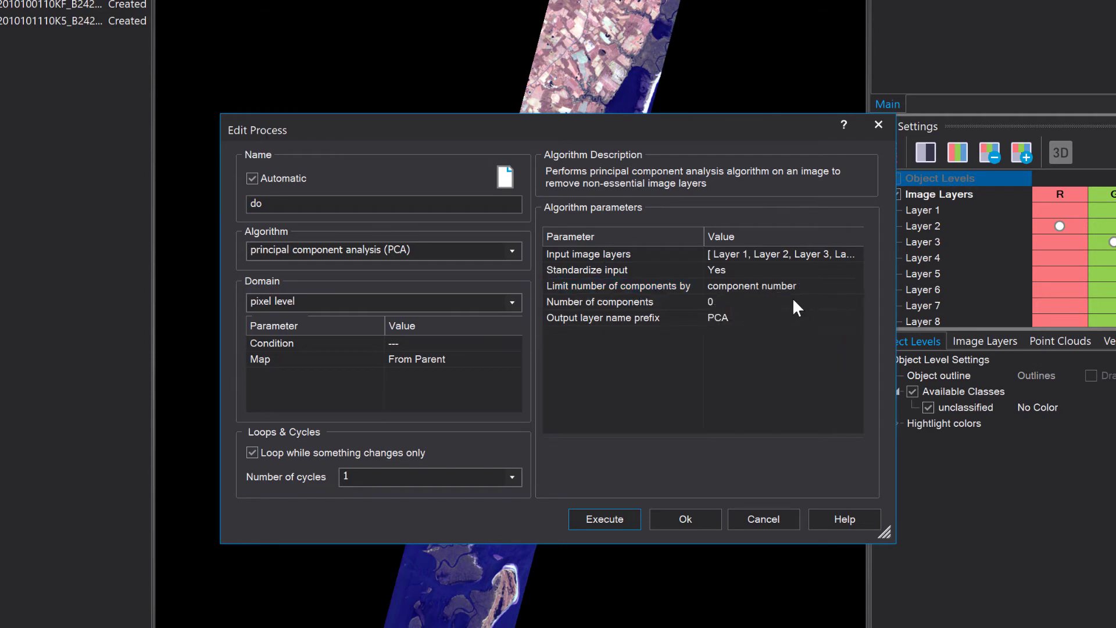
pyautogui.click(794, 302)
pyautogui.write('3')
pyautogui.press('Return')
# Step: Briefly try limiting by variance to retain, then revert to component number with 3 components
pyautogui.click(853, 286)
pyautogui.click(836, 305)
pyautogui.click(819, 377)
pyautogui.click(769, 303)
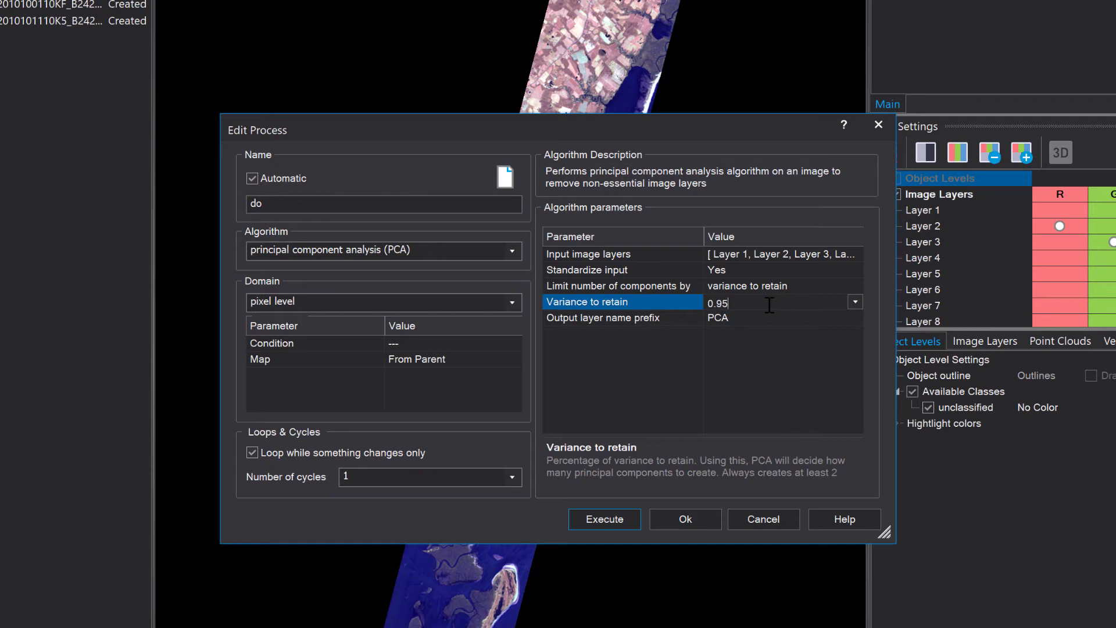
pyautogui.click(854, 286)
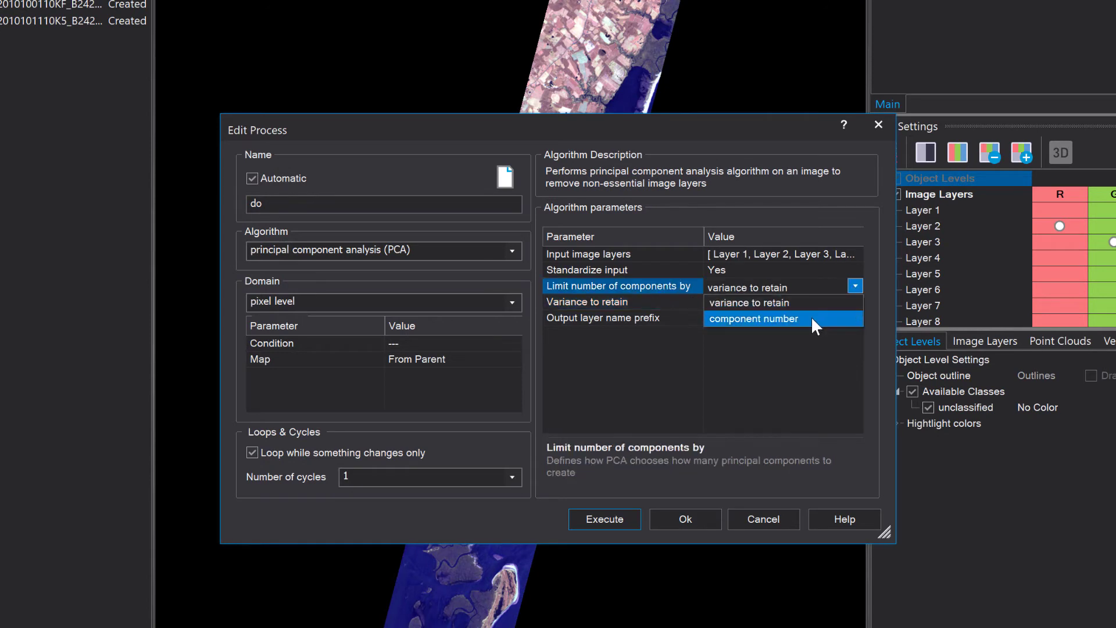
pyautogui.click(811, 318)
pyautogui.click(779, 303)
pyautogui.click(769, 351)
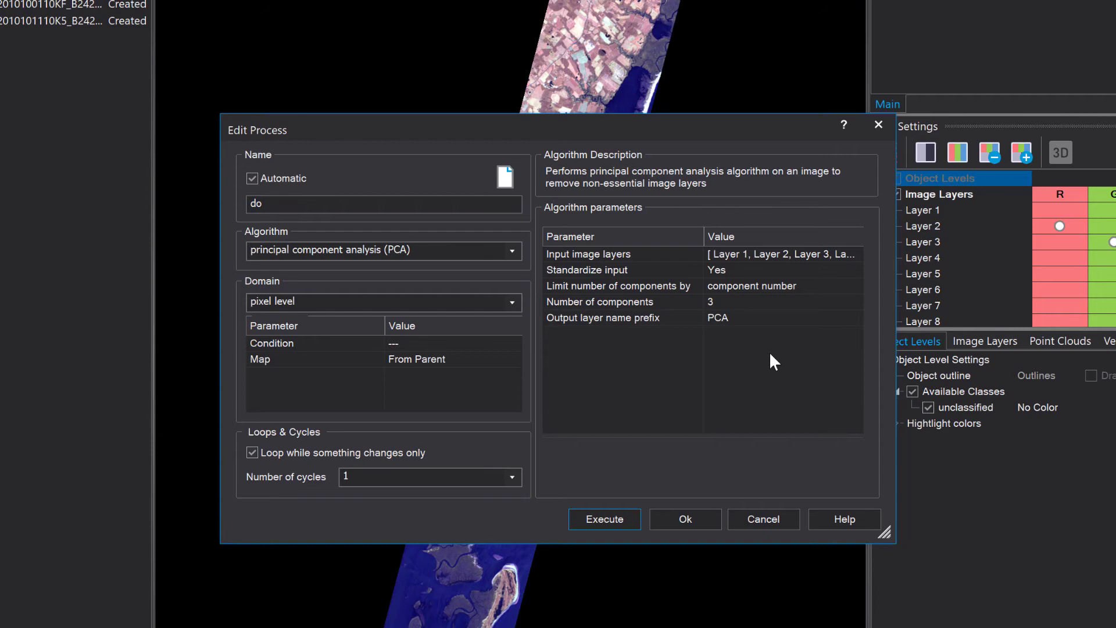
# Step: Execute the PCA process, reducing 242 layers to new layers PCA1–PCA3
pyautogui.click(628, 515)
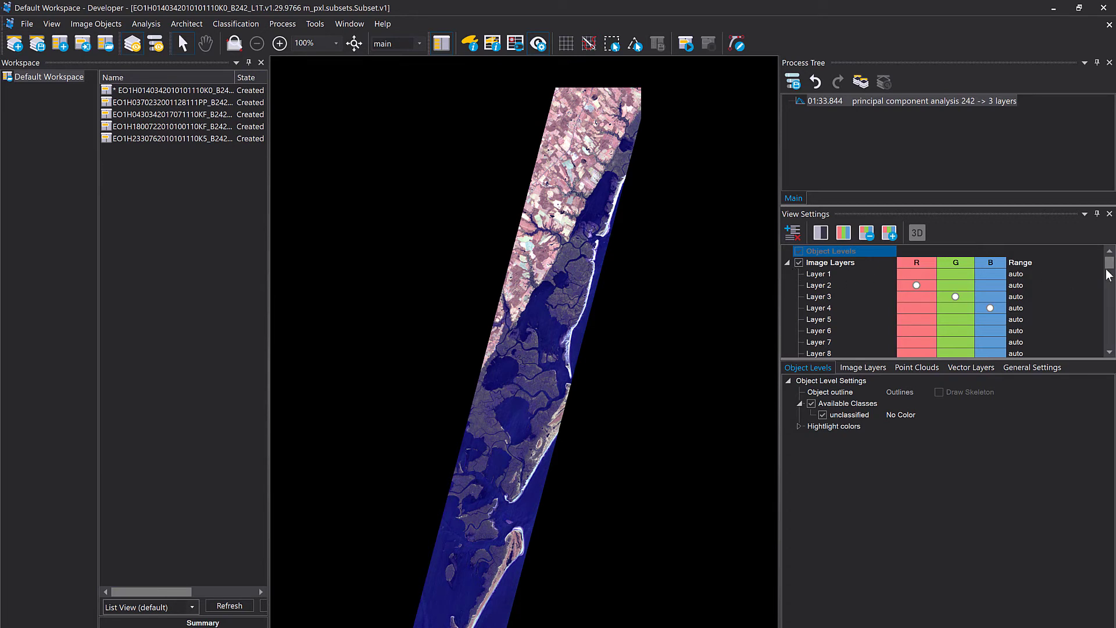
pyautogui.moveTo(1109, 265); pyautogui.dragTo(1111, 353)
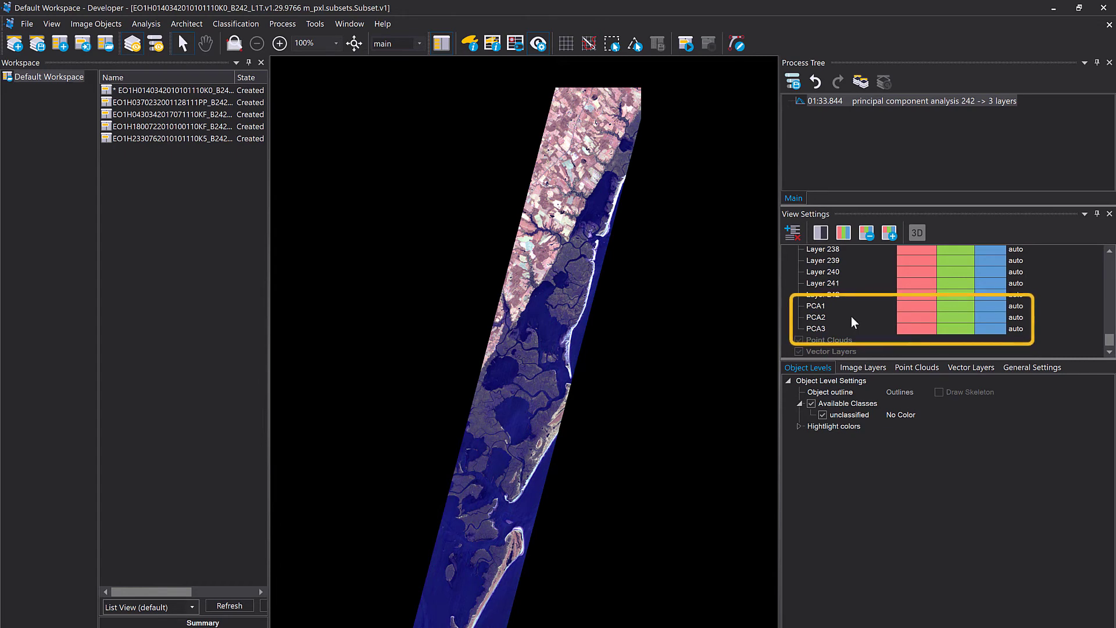
# Step: View the PCA1, PCA2 and PCA3 layers one at a time in grayscale
pyautogui.click(821, 232)
pyautogui.click(866, 233)
pyautogui.click(869, 234)
pyautogui.click(869, 234)
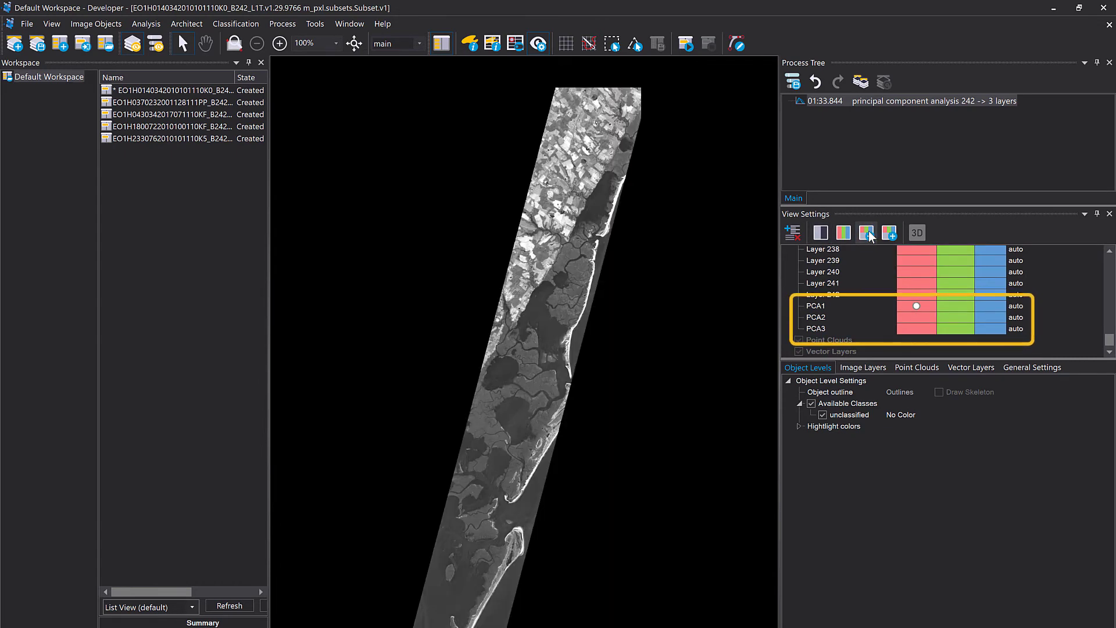
pyautogui.click(891, 235)
pyautogui.click(891, 236)
# Step: Build the RGB composite with PCA1 in red, PCA3 in green and PCA2 in blue
pyautogui.click(916, 306)
pyautogui.click(955, 317)
pyautogui.click(990, 328)
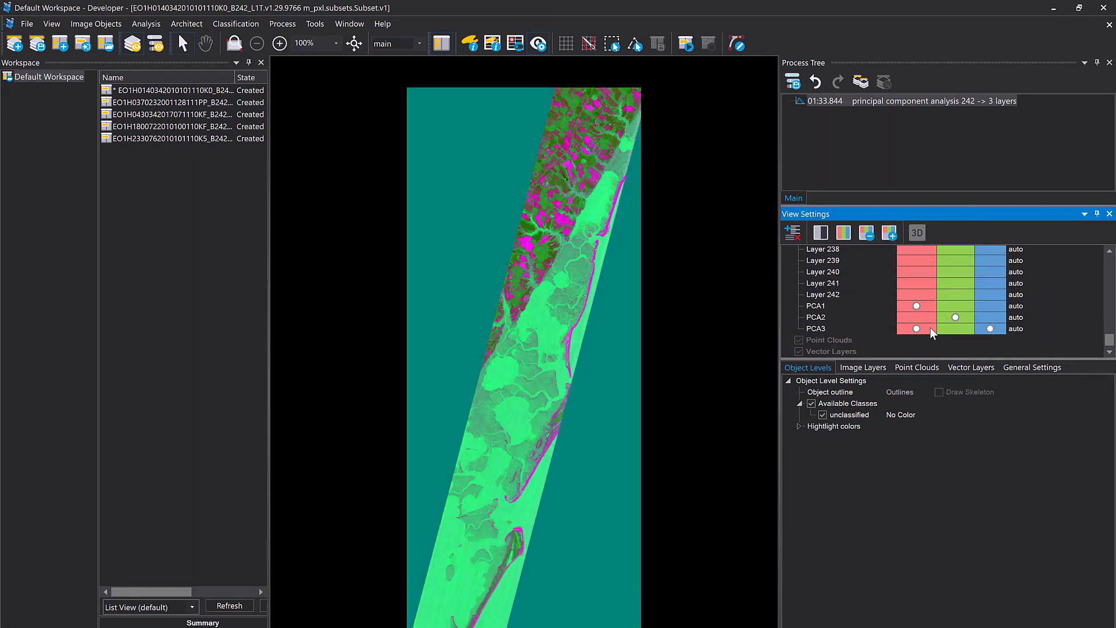
pyautogui.click(916, 329)
pyautogui.click(990, 305)
pyautogui.click(955, 328)
pyautogui.click(916, 305)
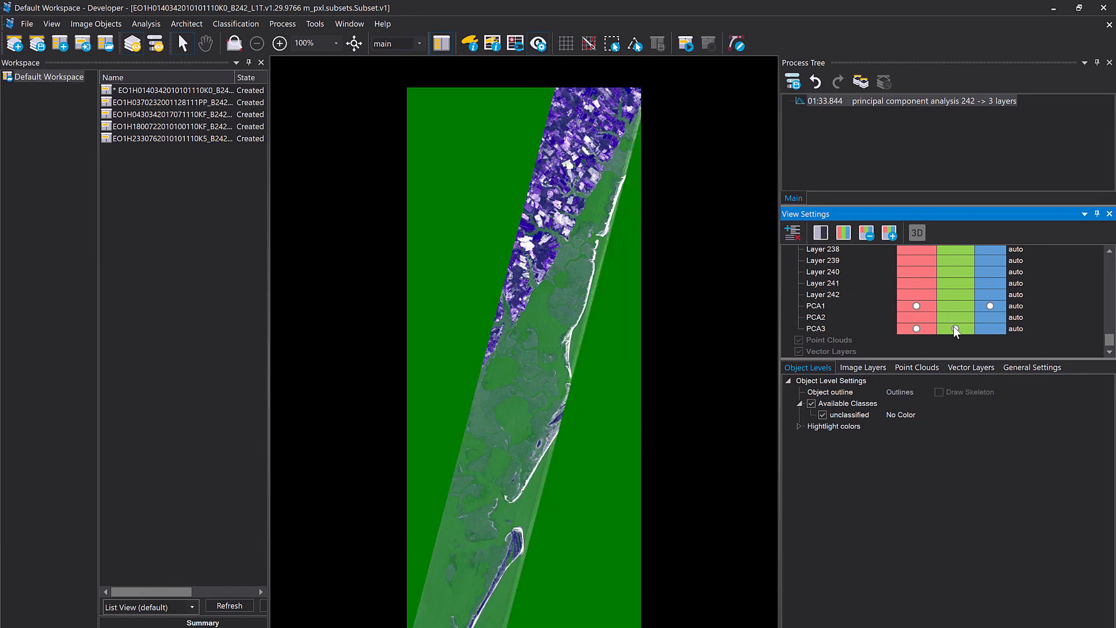
pyautogui.click(990, 317)
pyautogui.scroll(2, 586, 261)
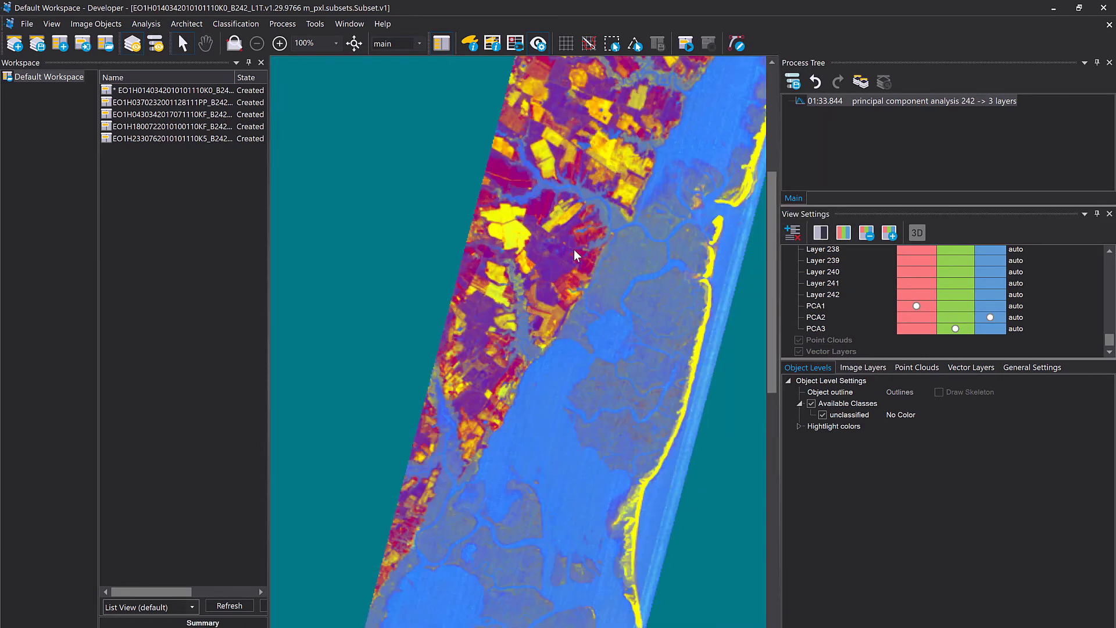
pyautogui.scroll(-10, 575, 191)
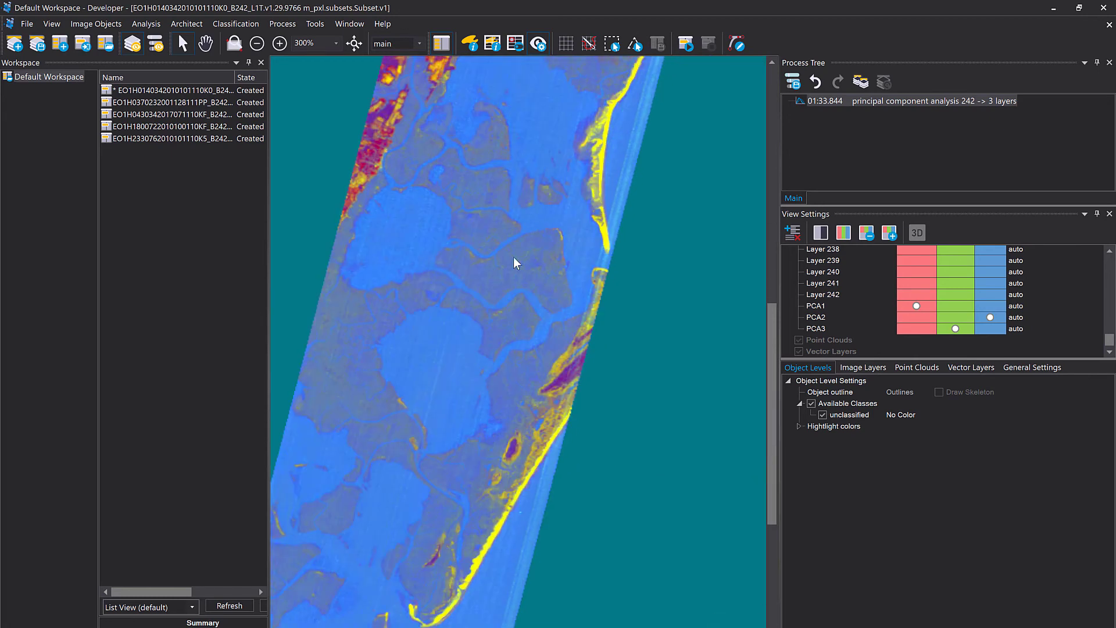
pyautogui.scroll(-1, 617, 214)
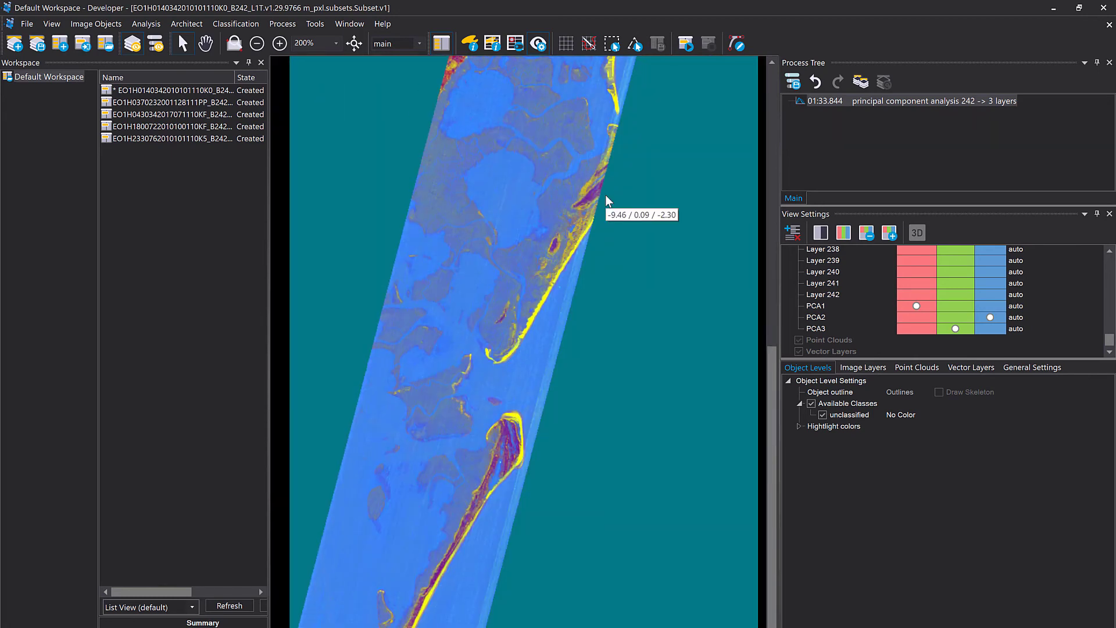
pyautogui.click(817, 308)
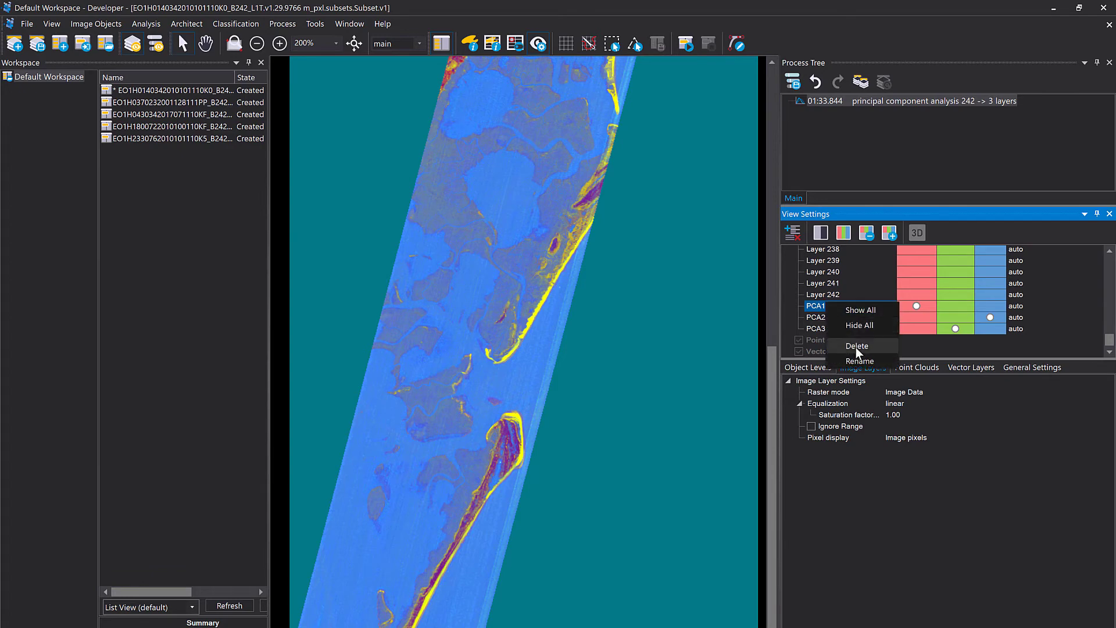
# Step: Delete the PCA1, PCA2 and PCA3 image layers
pyautogui.press('Delete')
pyautogui.click(553, 403)
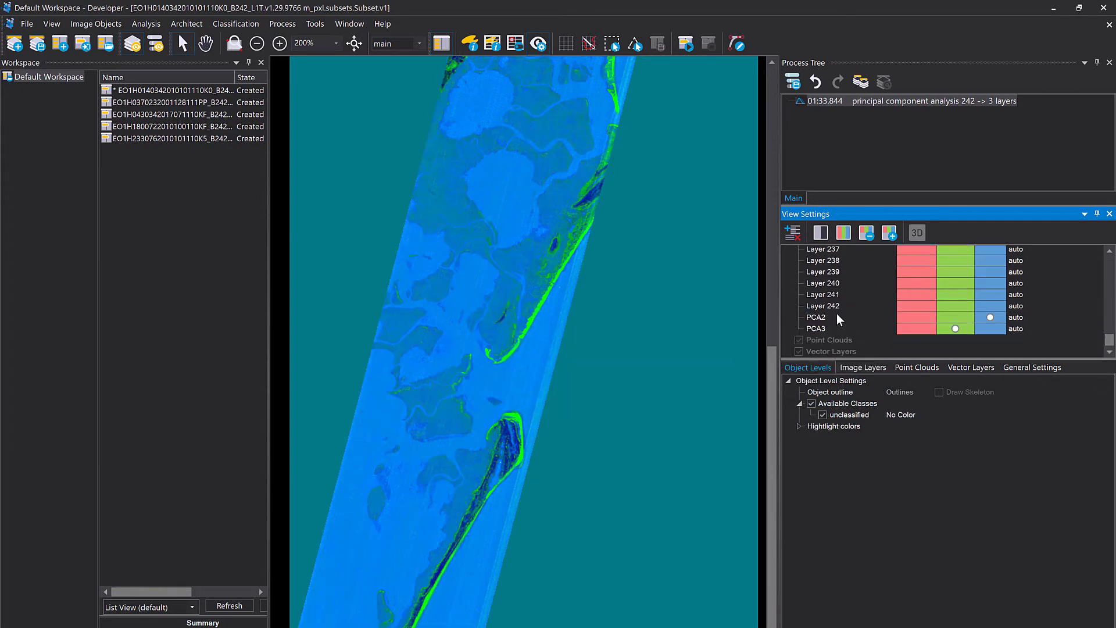
pyautogui.rightClick(839, 320)
pyautogui.click(871, 364)
pyautogui.click(546, 398)
pyautogui.click(1110, 321)
pyautogui.scroll(-15, 1110, 321)
pyautogui.click(954, 327)
pyautogui.rightClick(830, 329)
pyautogui.click(872, 388)
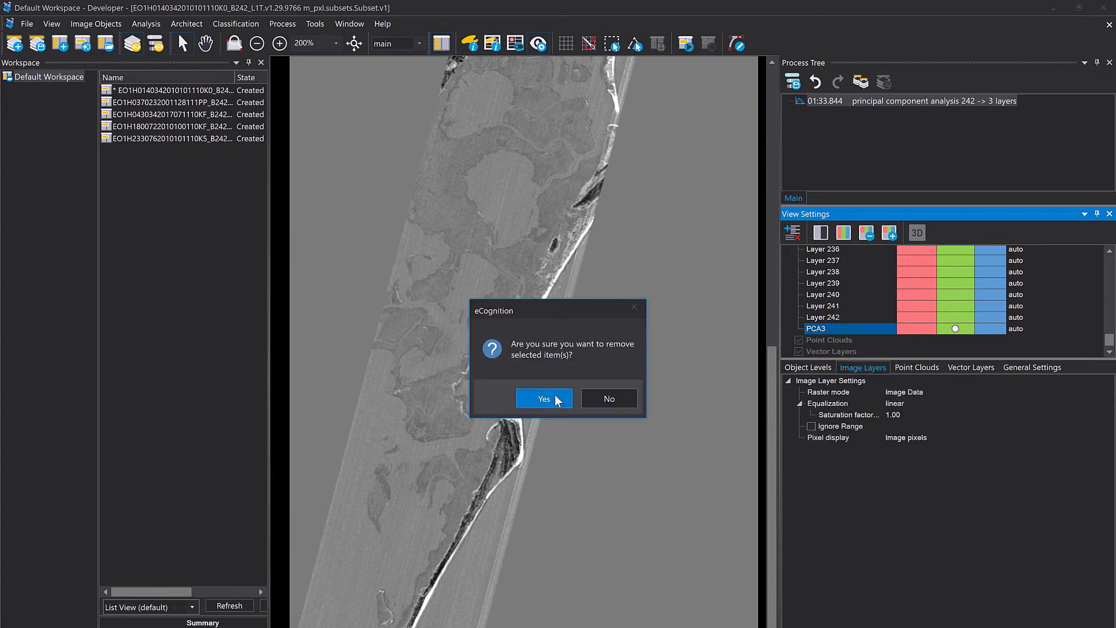
pyautogui.click(555, 400)
# Step: Rerun the PCA limited by variance to retain 0.99, yielding 15 component layers
pyautogui.doubleClick(847, 101)
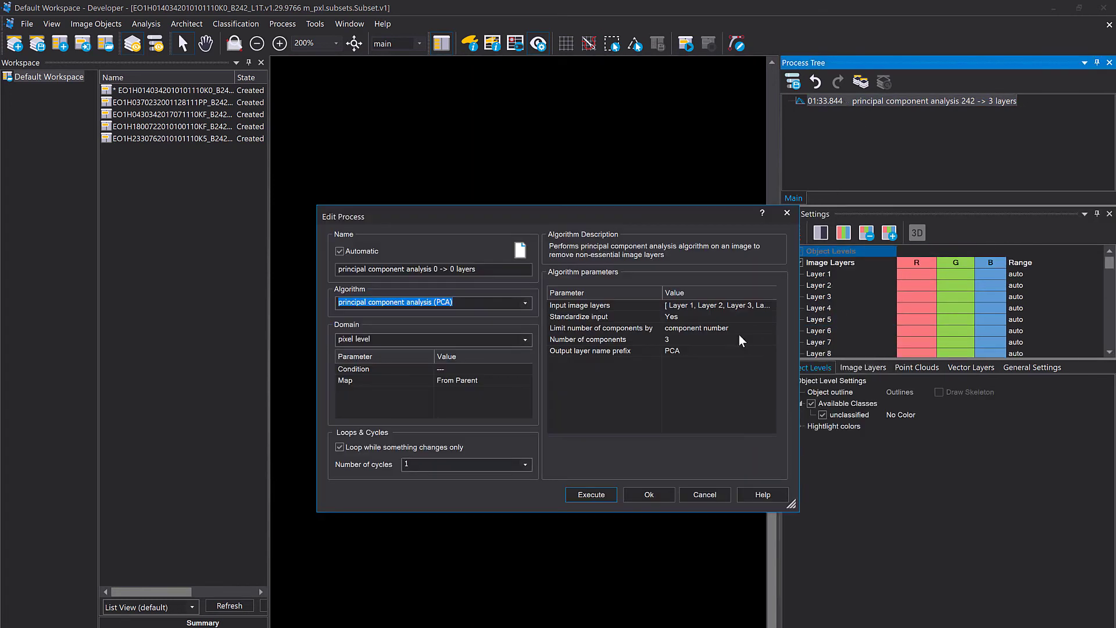
pyautogui.click(757, 330)
pyautogui.click(770, 329)
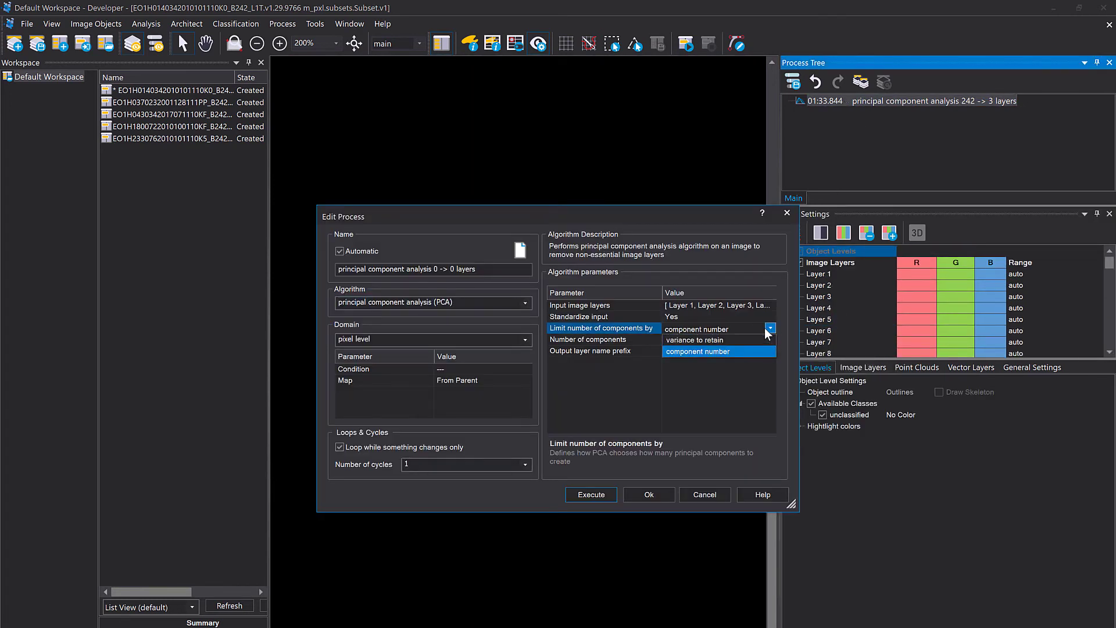
pyautogui.click(708, 342)
pyautogui.click(703, 342)
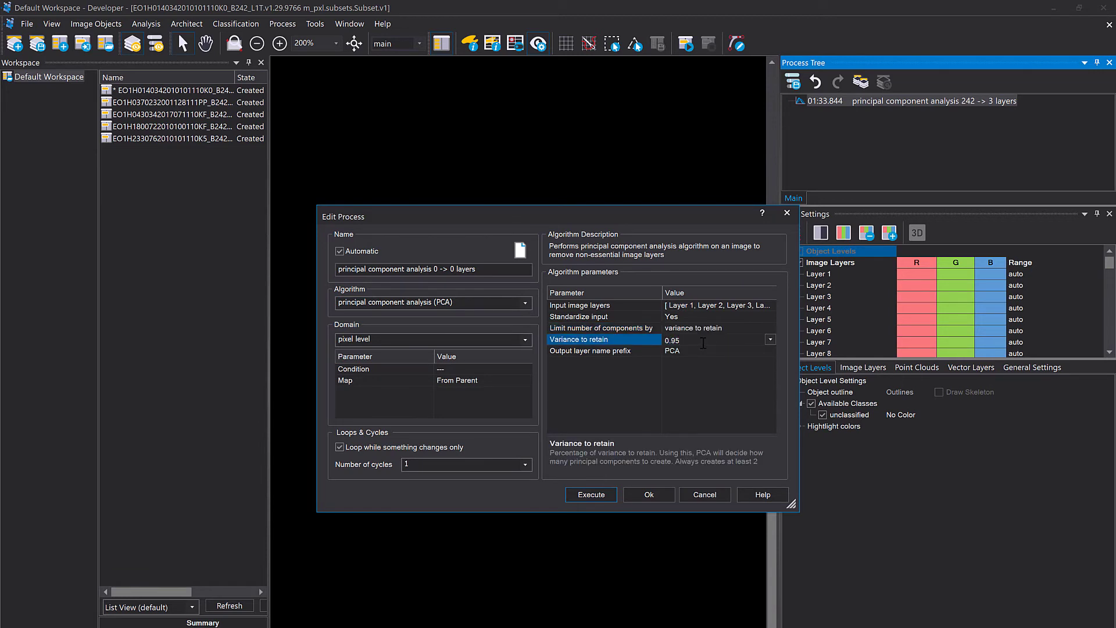
pyautogui.write('9')
pyautogui.press('Return')
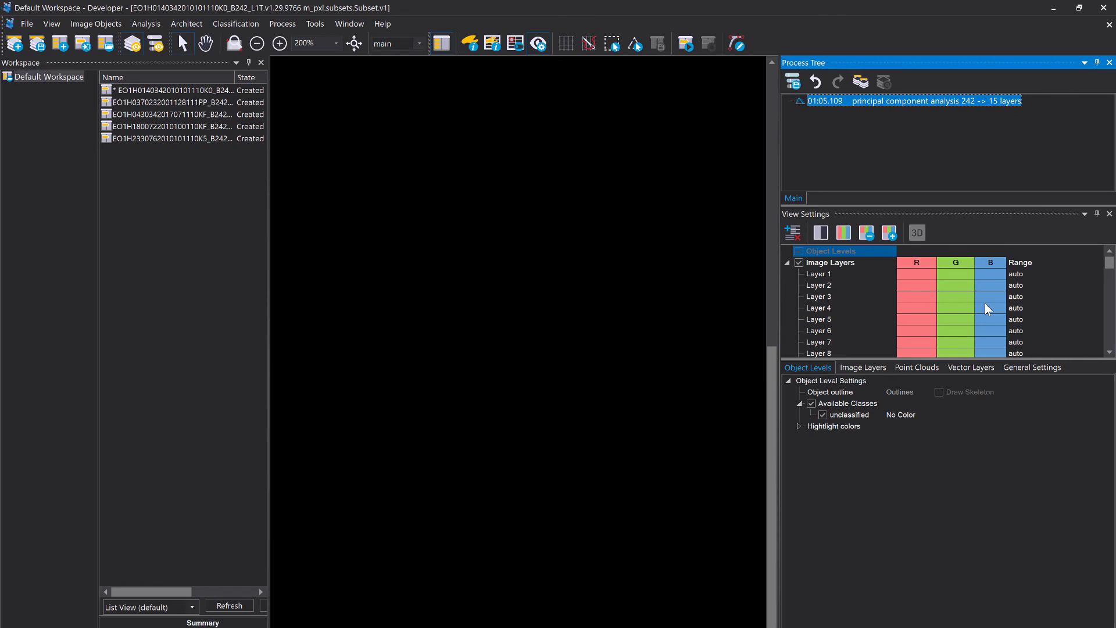
# Step: Show the first scene's PCA1, PCA2 and PCA3 as red, green and blue
pyautogui.scroll(-20, 987, 308)
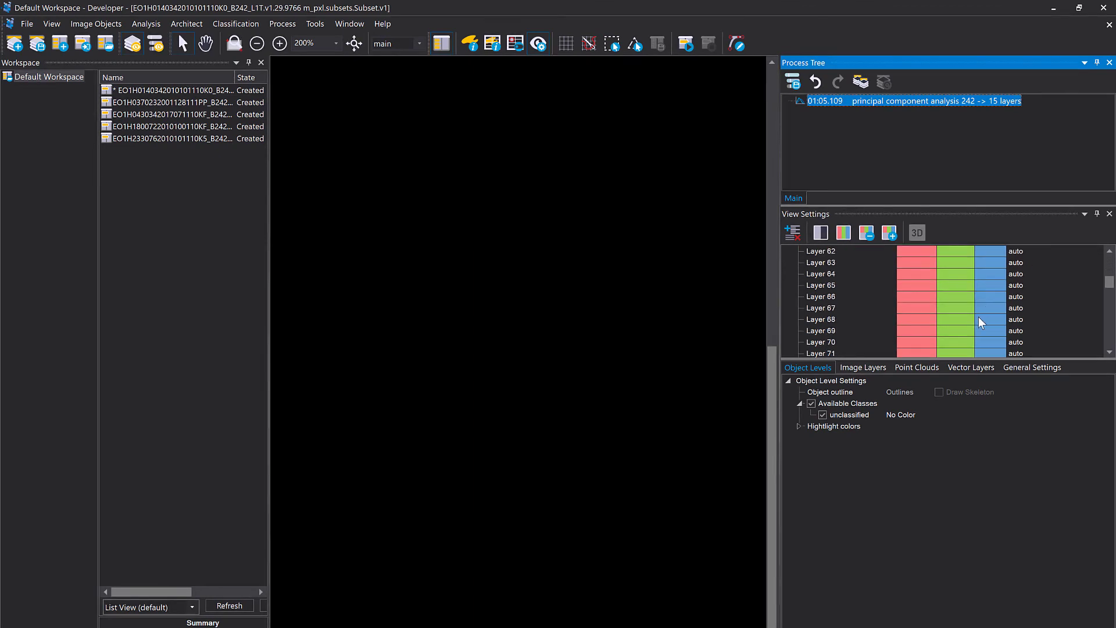
pyautogui.scroll(-7, 1012, 298)
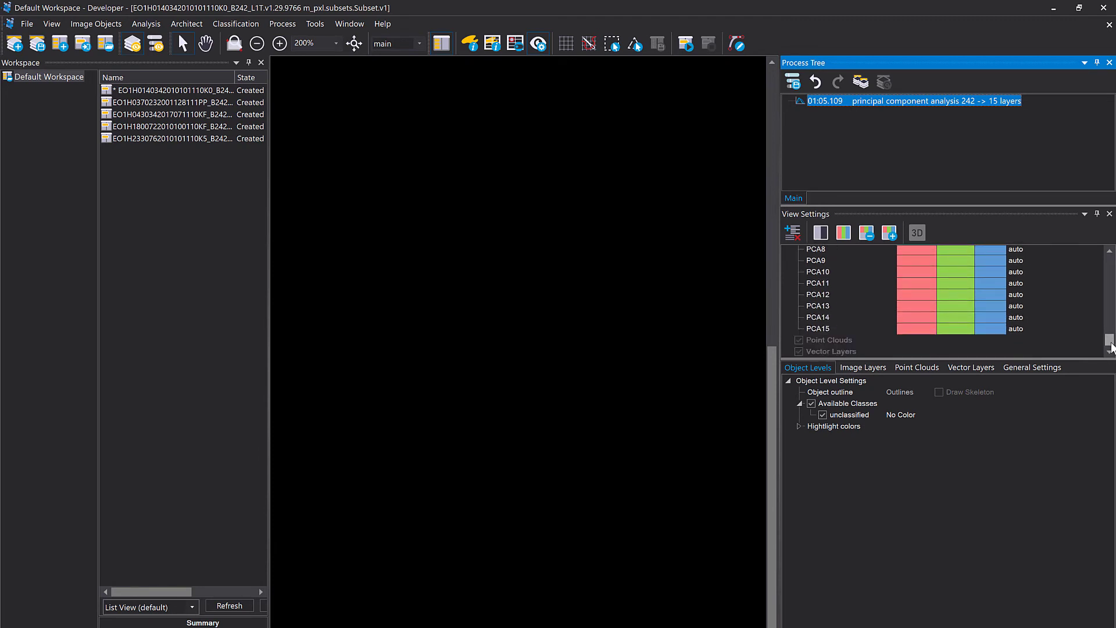
pyautogui.moveTo(1110, 345); pyautogui.dragTo(1110, 346)
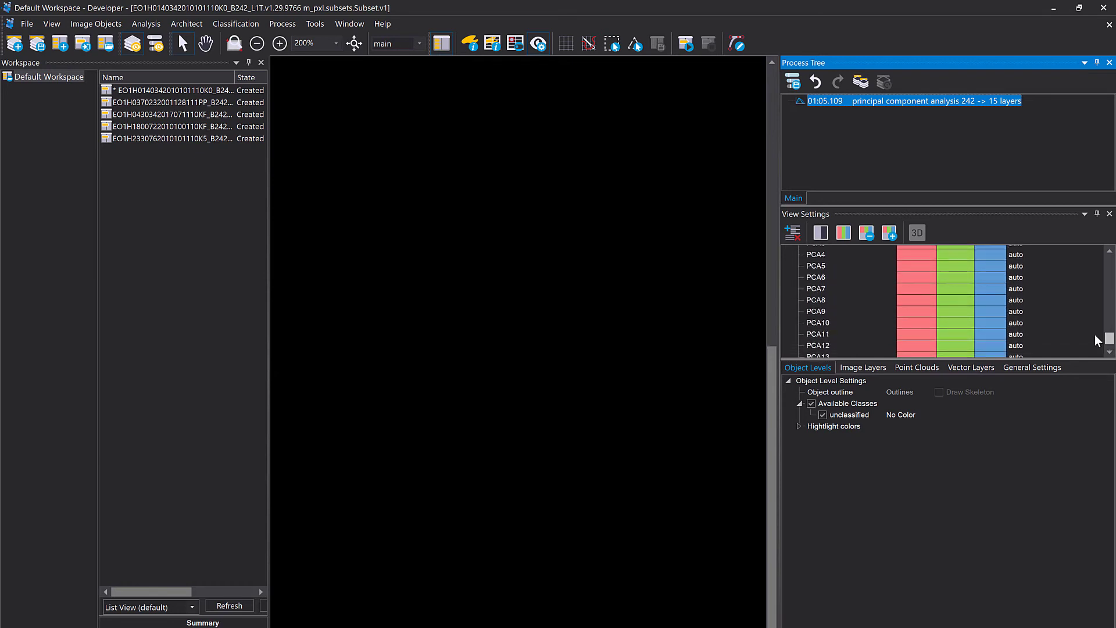
pyautogui.scroll(3, 924, 297)
pyautogui.click(917, 323)
pyautogui.click(955, 334)
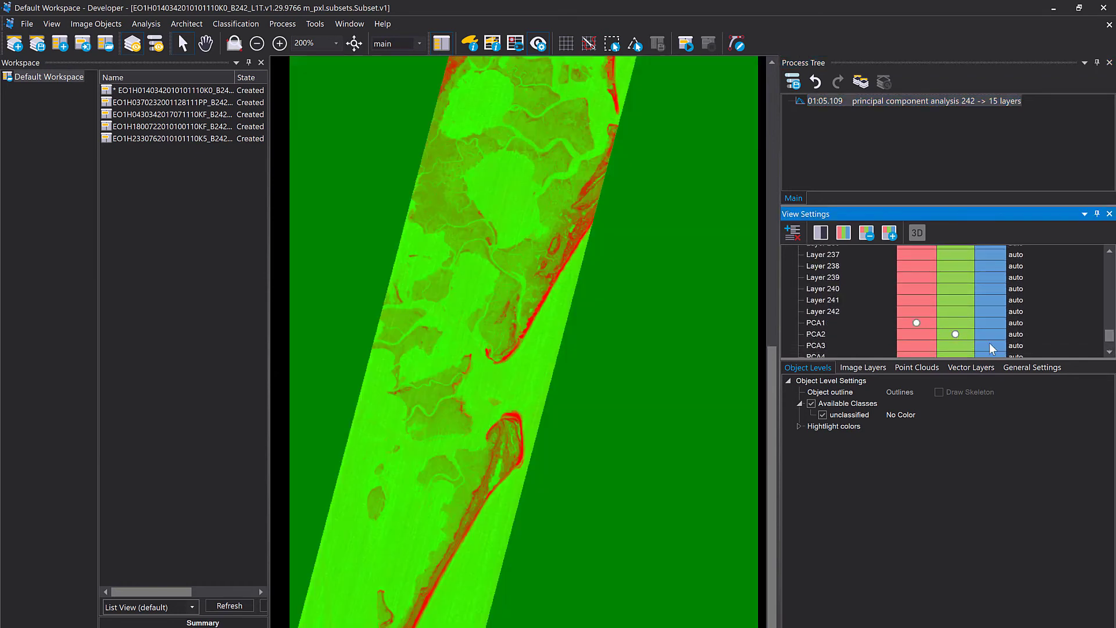
pyautogui.click(991, 345)
# Step: Step the composite through the later components, PCA8–PCA10 and PCA11–PCA13, up to PCA15
pyautogui.click(890, 233)
pyautogui.click(890, 232)
pyautogui.click(889, 233)
pyautogui.click(889, 233)
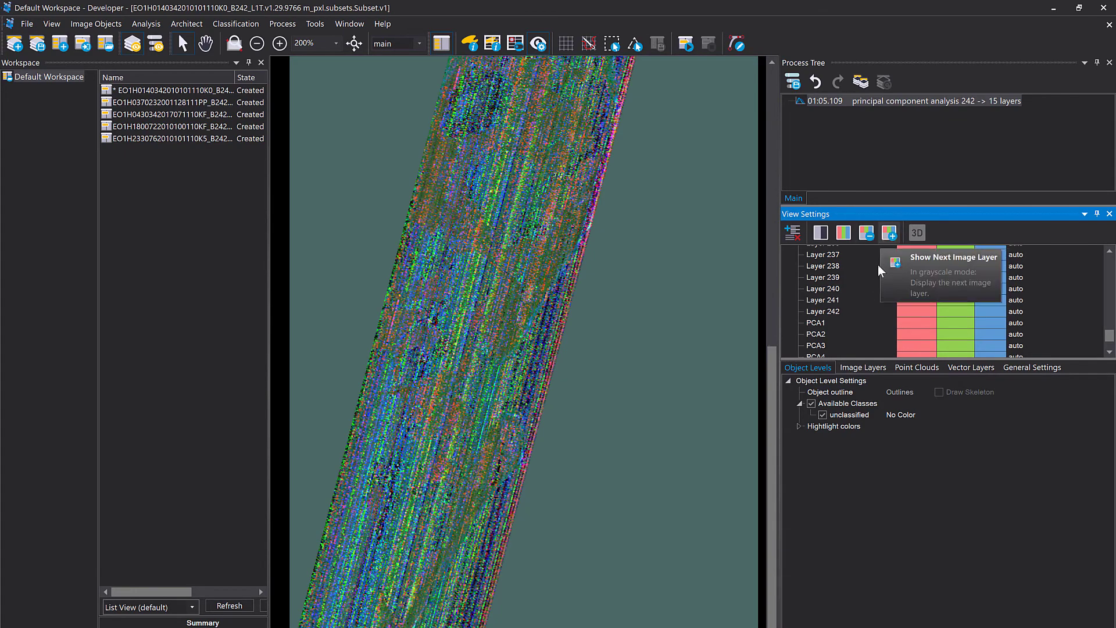
pyautogui.scroll(-3, 881, 290)
pyautogui.click(890, 232)
pyautogui.click(889, 233)
pyautogui.click(890, 232)
pyautogui.click(889, 232)
pyautogui.click(889, 233)
pyautogui.click(890, 233)
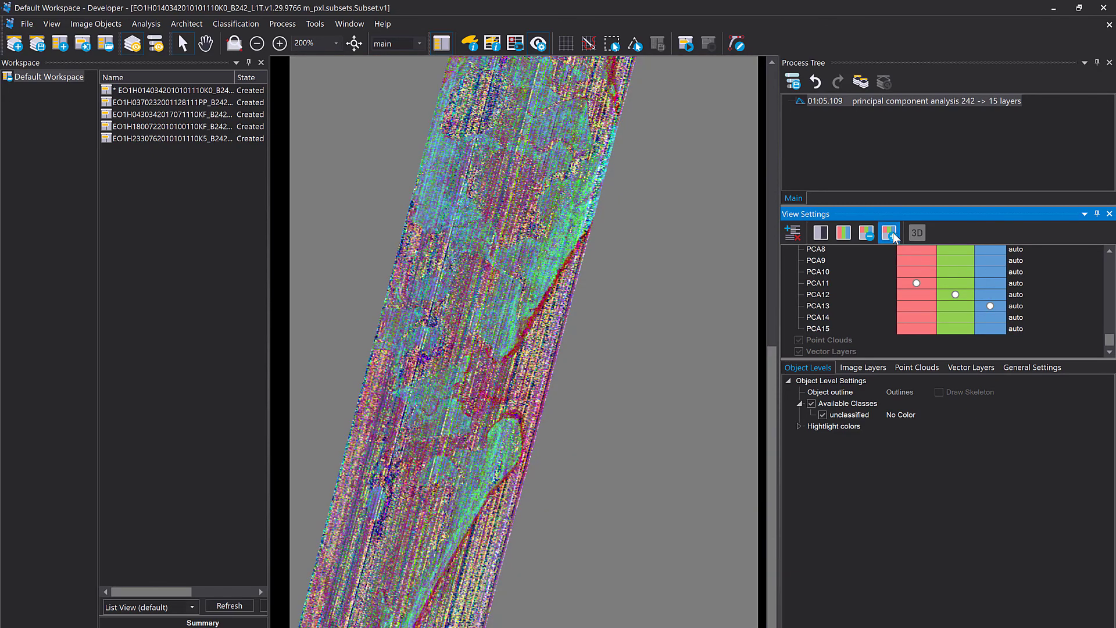
pyautogui.click(889, 232)
pyautogui.click(889, 233)
pyautogui.click(889, 233)
# Step: Step back one layer, then open the second scene from the workspace
pyautogui.click(871, 234)
pyautogui.click(832, 101)
pyautogui.doubleClick(161, 104)
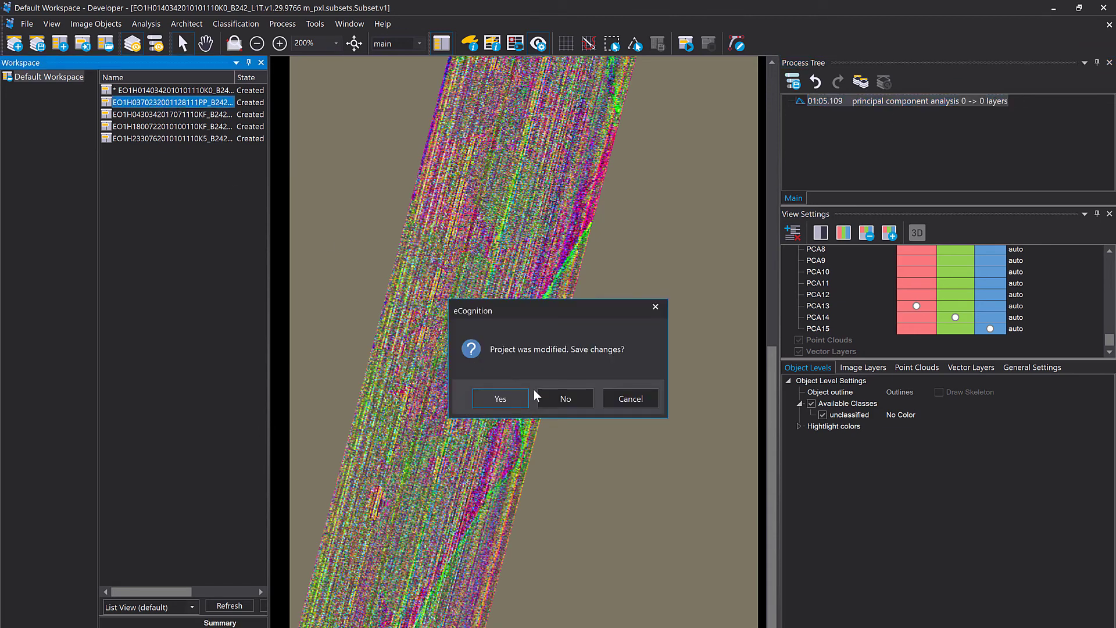
pyautogui.click(553, 404)
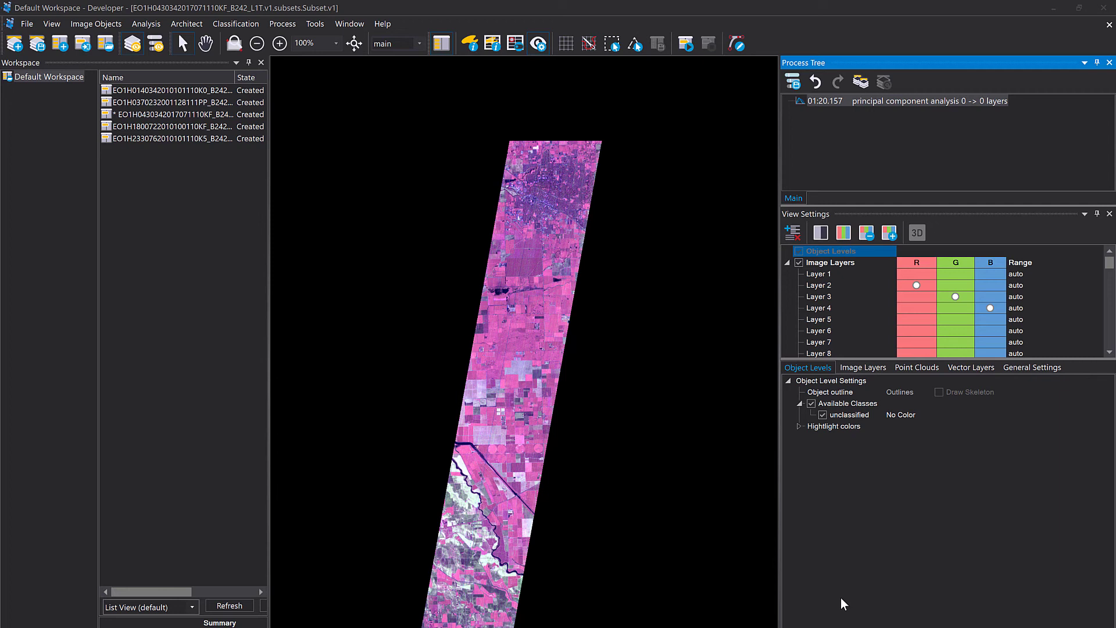
# Step: Switch to single-layer grayscale display and step to another layer
pyautogui.click(843, 232)
pyautogui.click(843, 233)
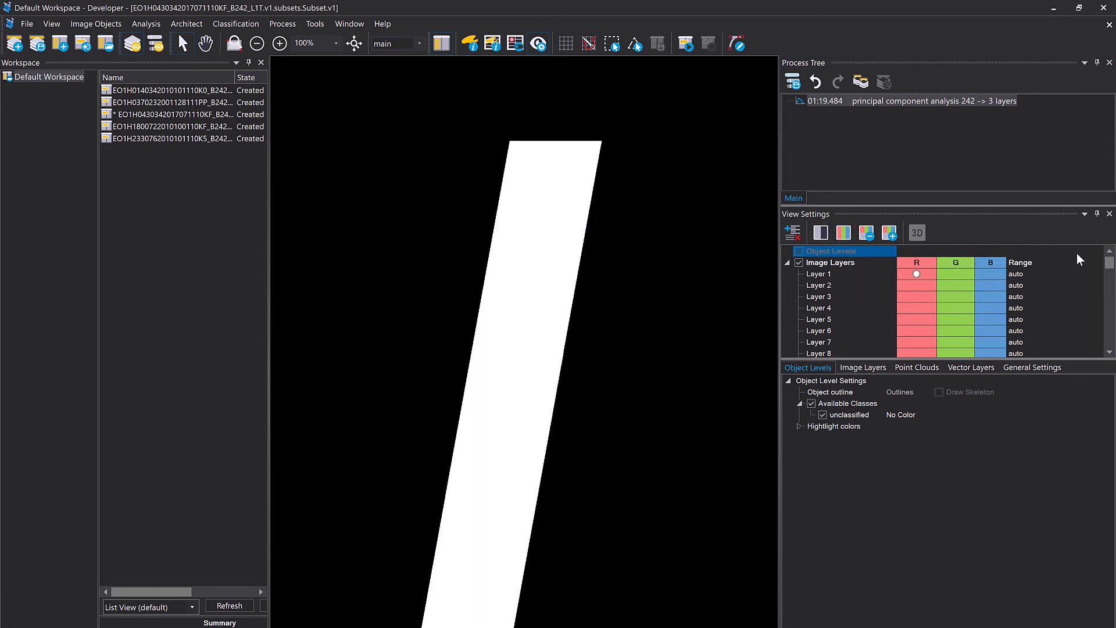
pyautogui.click(867, 234)
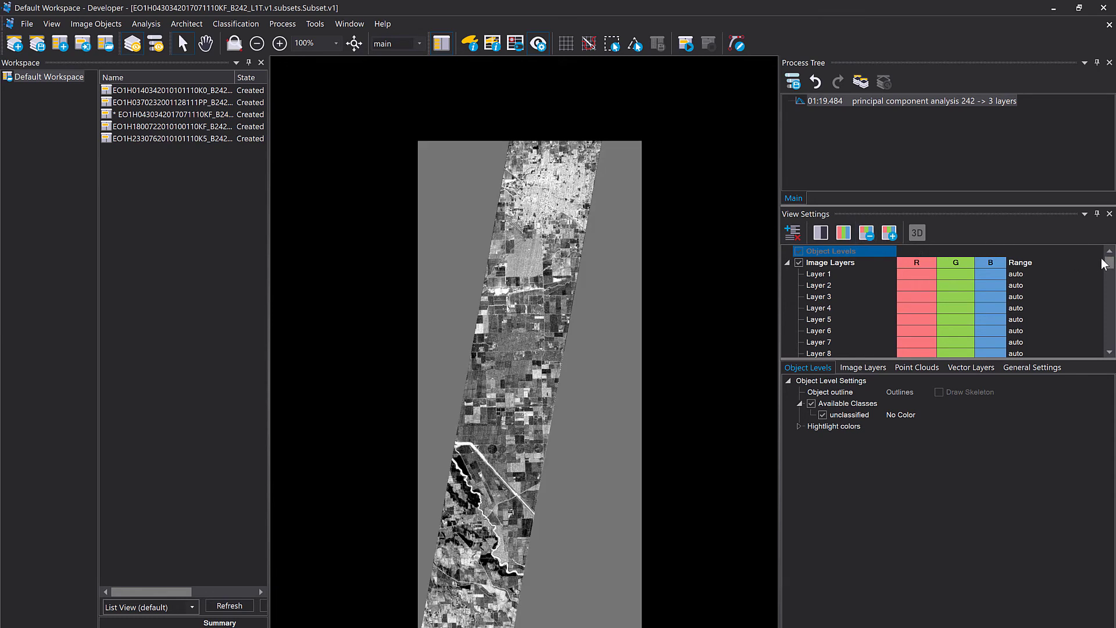
pyautogui.moveTo(1107, 265); pyautogui.dragTo(1107, 340)
pyautogui.click(990, 306)
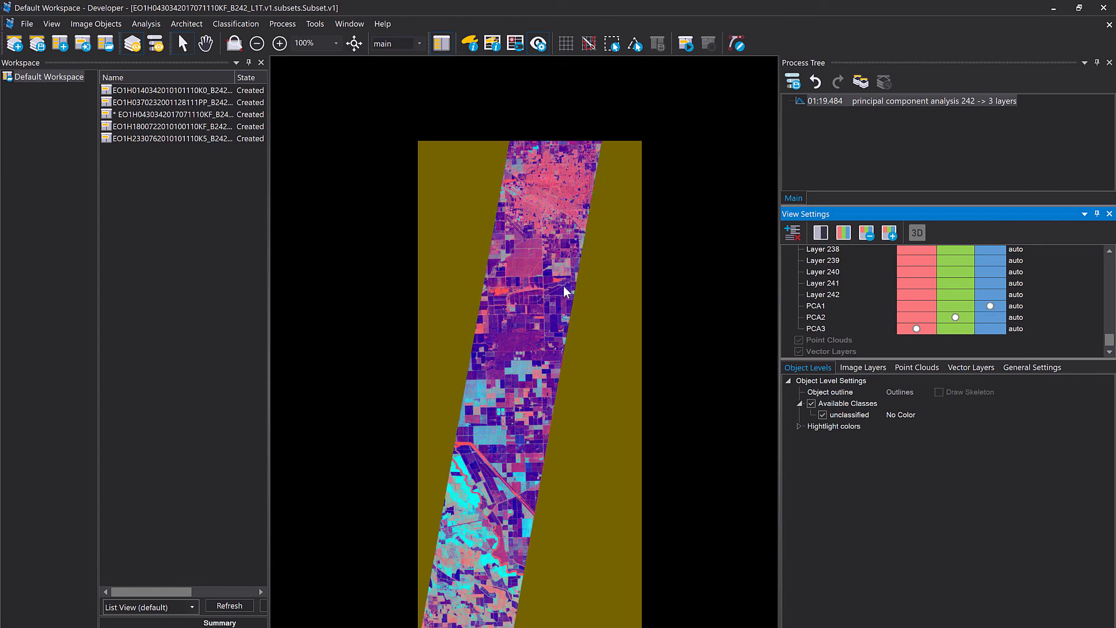
pyautogui.scroll(2, 523, 214)
pyautogui.scroll(-5, 535, 317)
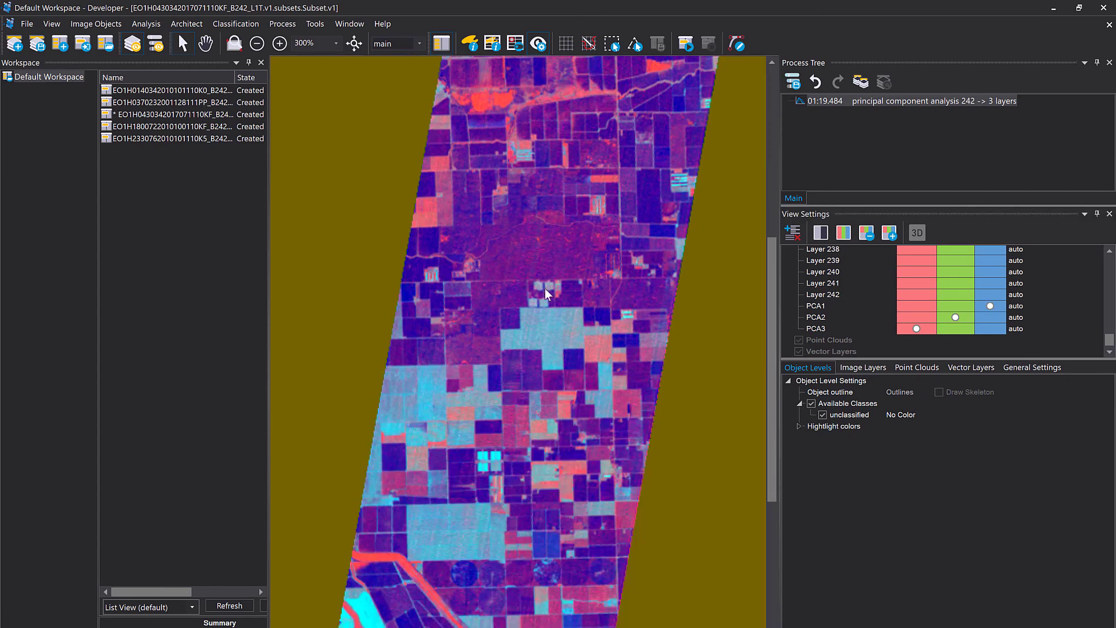
pyautogui.scroll(-1, 531, 228)
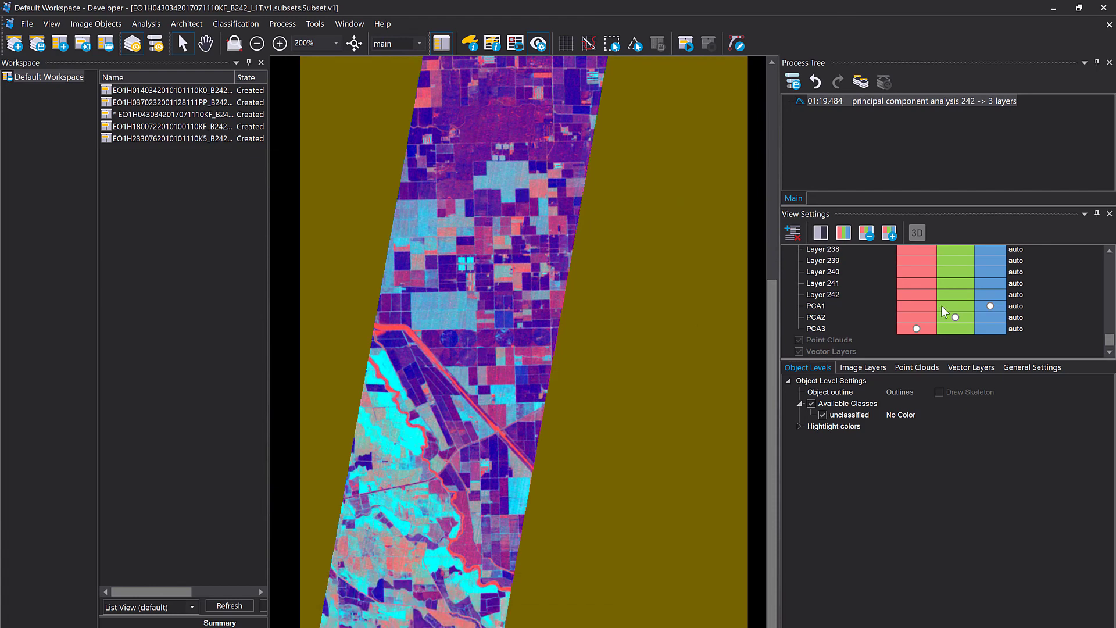
pyautogui.click(916, 306)
pyautogui.click(990, 328)
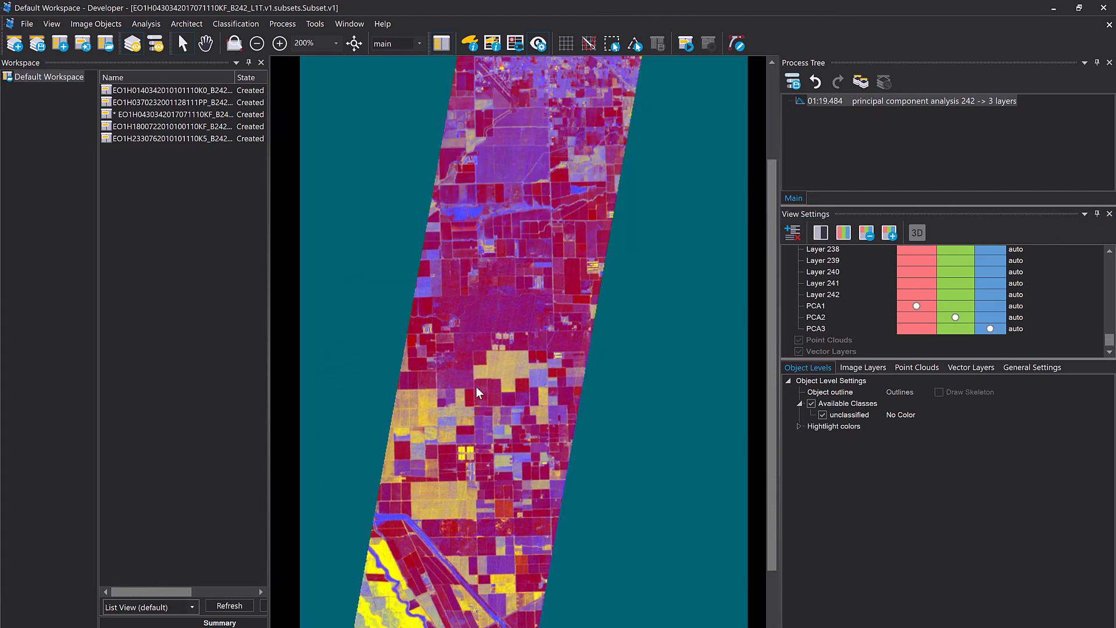
pyautogui.scroll(-1, 478, 384)
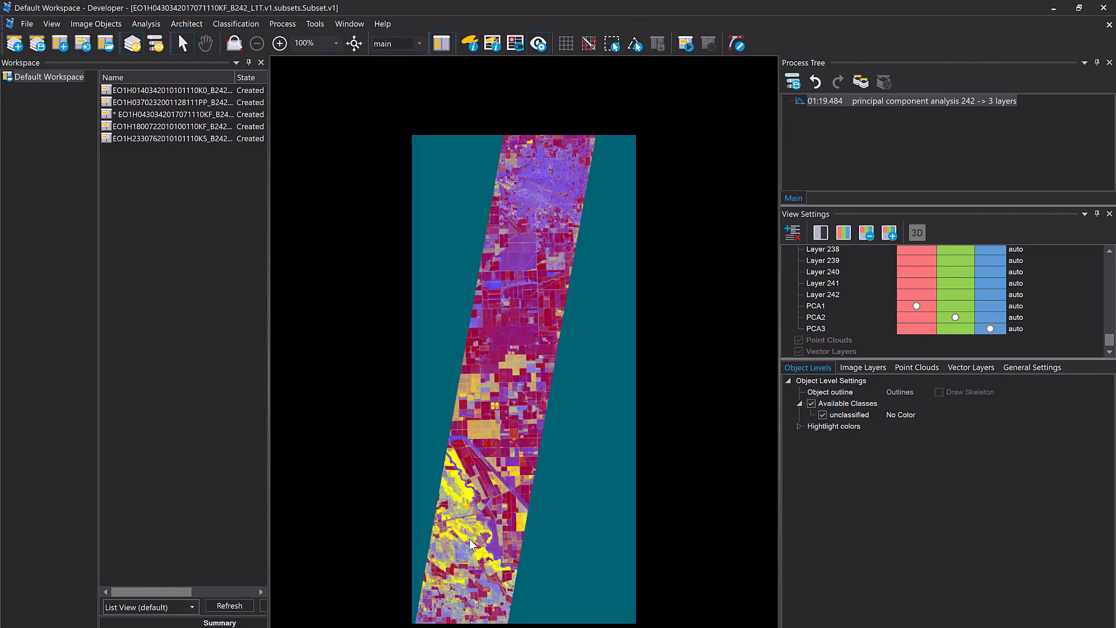
pyautogui.doubleClick(173, 126)
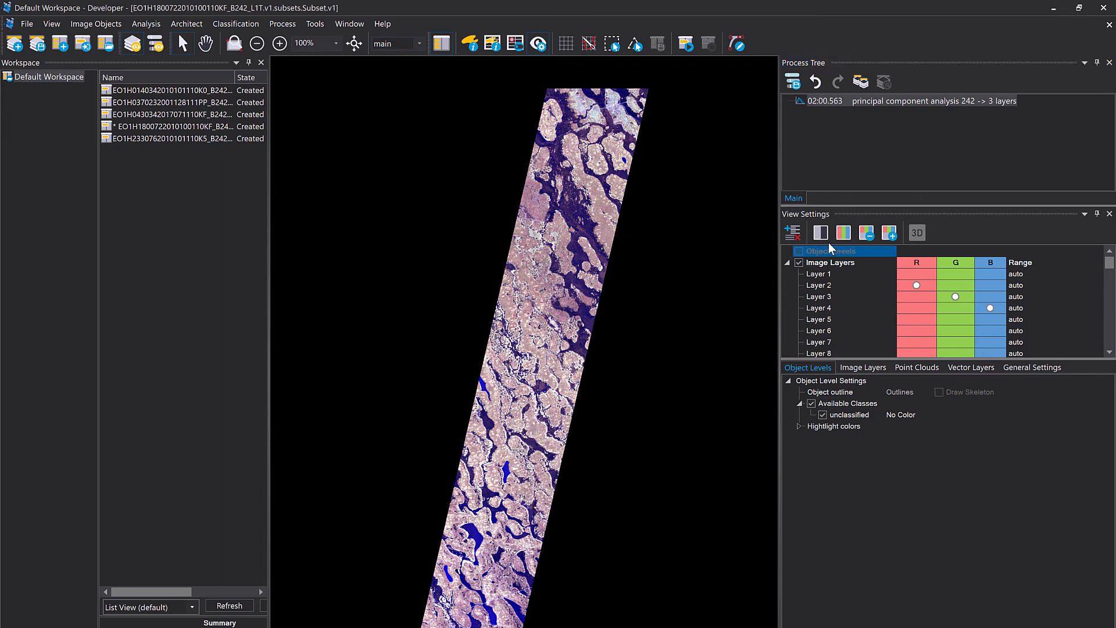
# Step: Show the fourth scene with PCA1 as red, PCA2 as green and PCA3 as blue
pyautogui.click(866, 235)
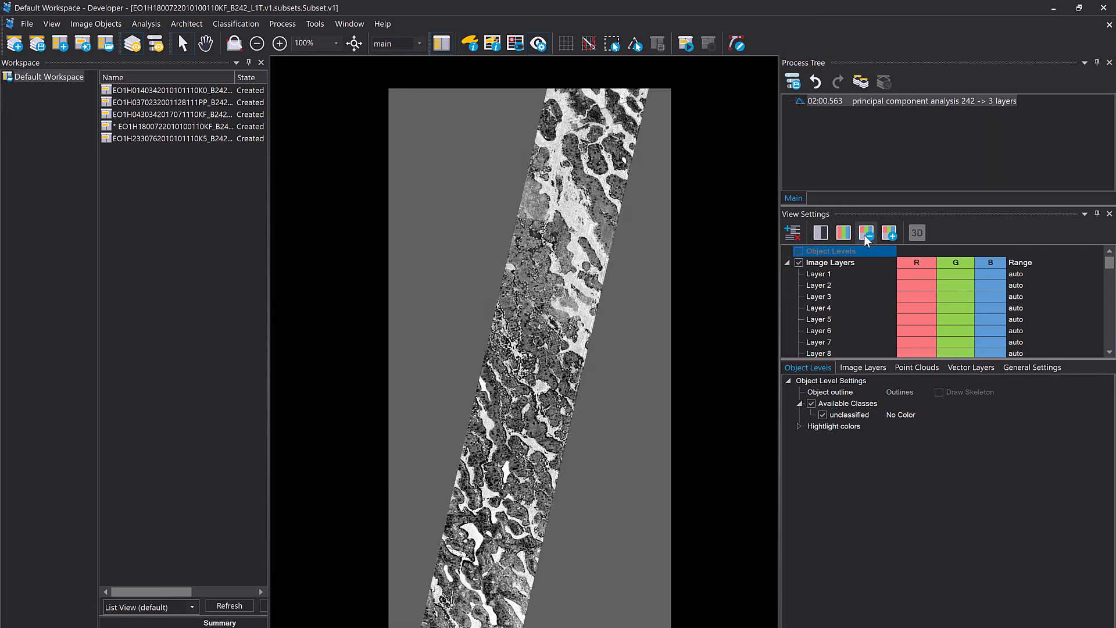
pyautogui.scroll(-20, 984, 291)
pyautogui.scroll(-20, 987, 310)
pyautogui.click(917, 306)
pyautogui.click(955, 317)
pyautogui.click(987, 329)
pyautogui.click(987, 329)
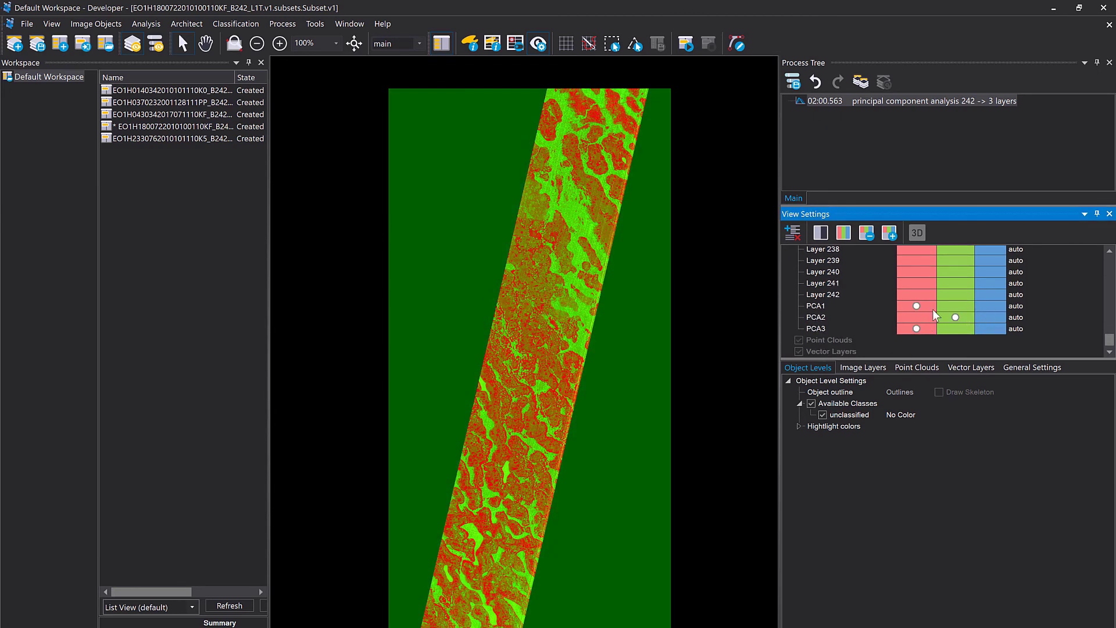
# Step: Split the image area and give the top view standard deviation equalization
pyautogui.click(866, 233)
pyautogui.click(543, 294)
pyautogui.click(863, 368)
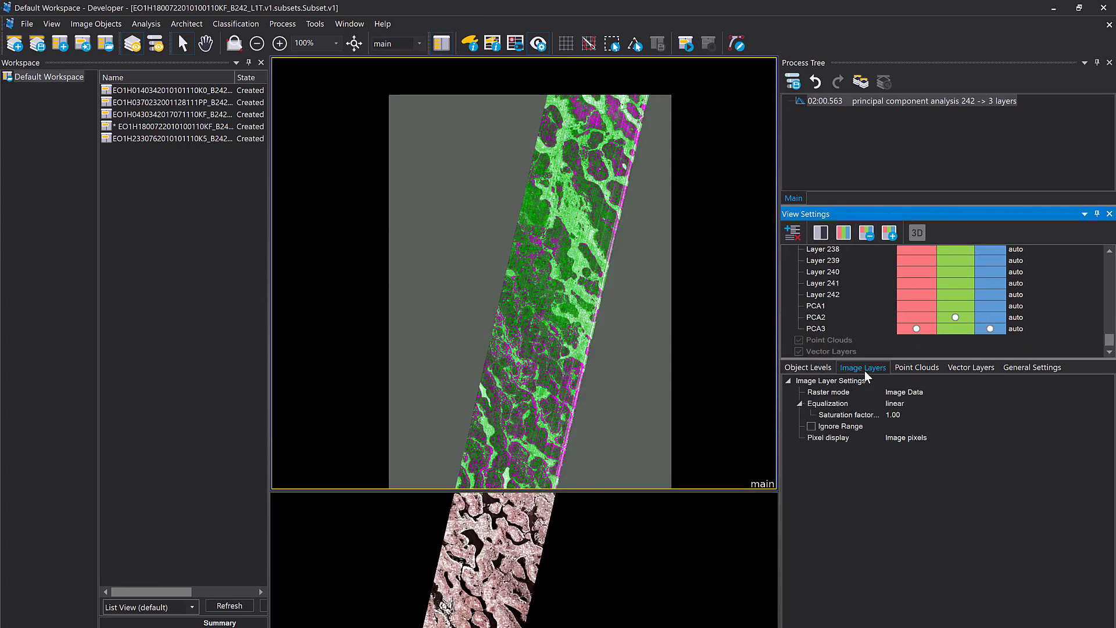
pyautogui.click(911, 402)
pyautogui.click(915, 443)
# Step: Open the last scene in the workspace without saving the fourth scene
pyautogui.click(639, 558)
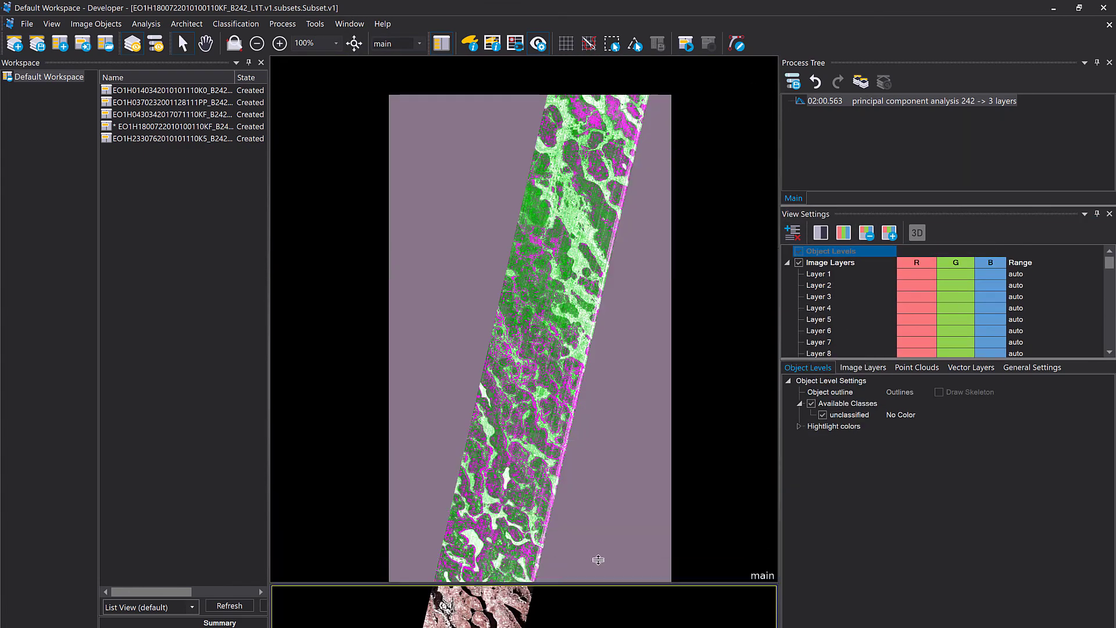
pyautogui.doubleClick(173, 138)
pyautogui.click(580, 402)
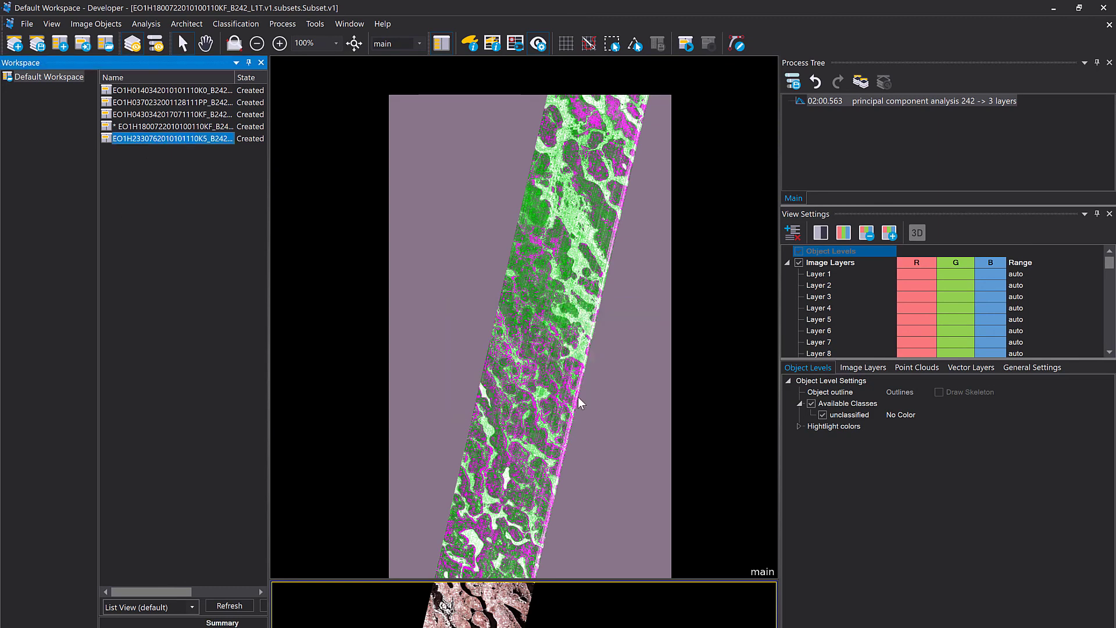
# Step: Limit the last scene to a subset through Modify Project's Subset Selection
pyautogui.click(27, 24)
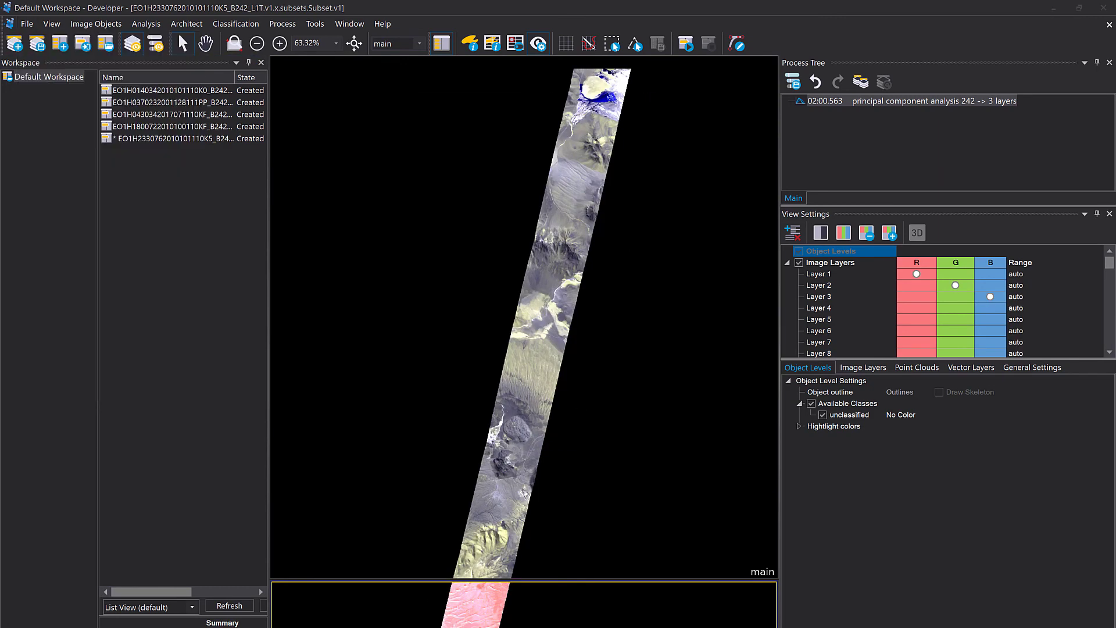
pyautogui.click(76, 303)
pyautogui.click(705, 187)
pyautogui.click(630, 612)
pyautogui.click(616, 568)
# Step: Run PCA on the subset and display PCA1 red, PCA2 green, PCA3 blue
pyautogui.click(872, 123)
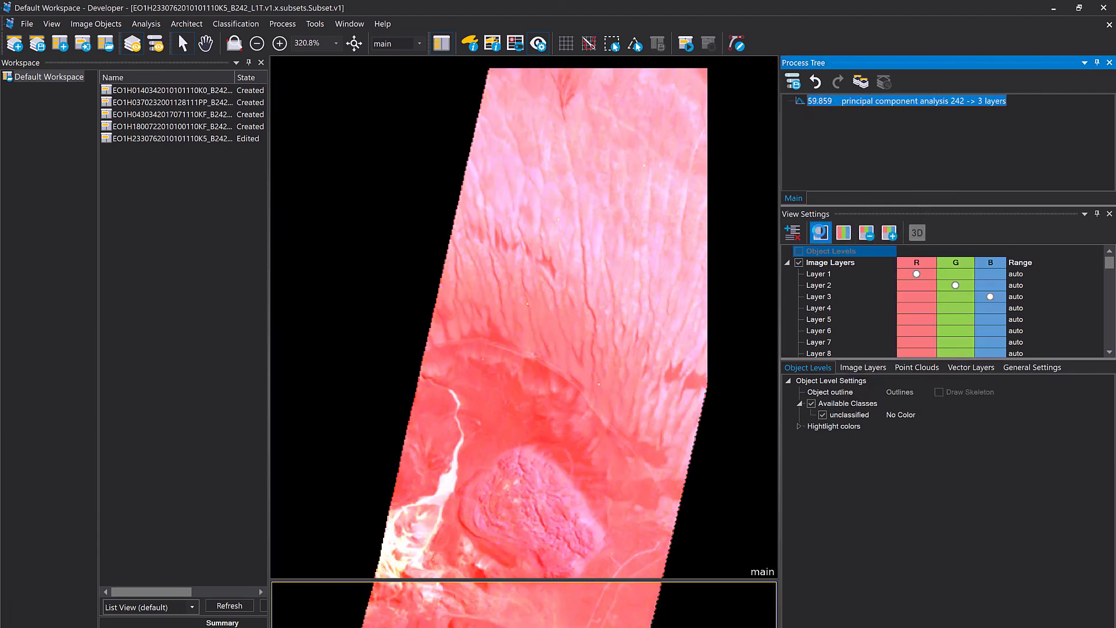
pyautogui.click(820, 232)
pyautogui.click(868, 235)
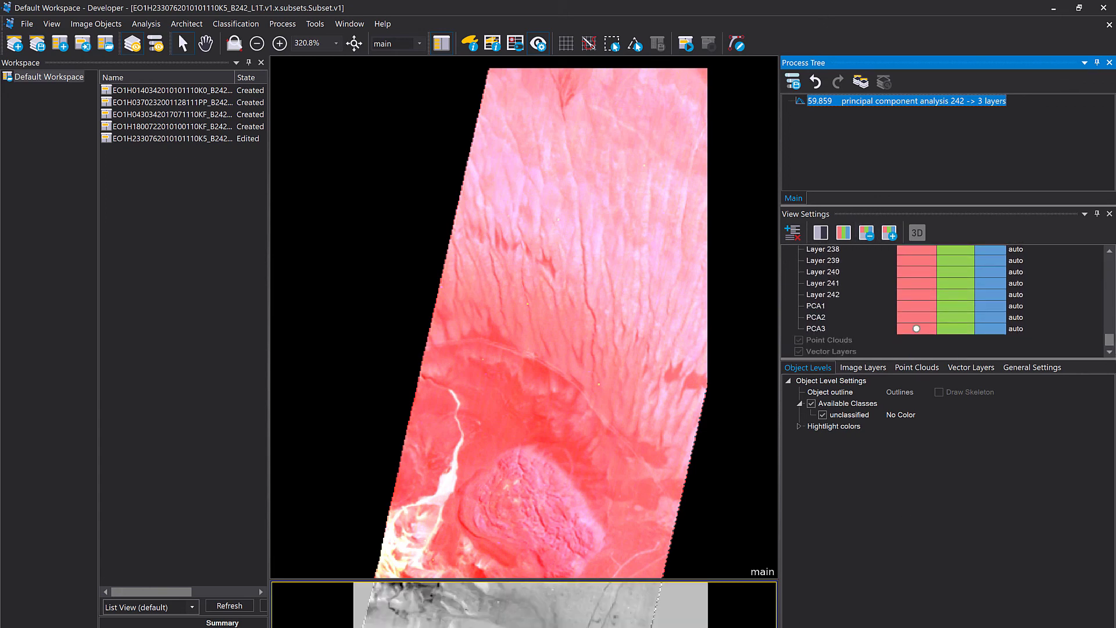
pyautogui.click(956, 319)
pyautogui.click(990, 305)
pyautogui.moveTo(570, 584); pyautogui.dragTo(543, 169)
pyautogui.click(916, 306)
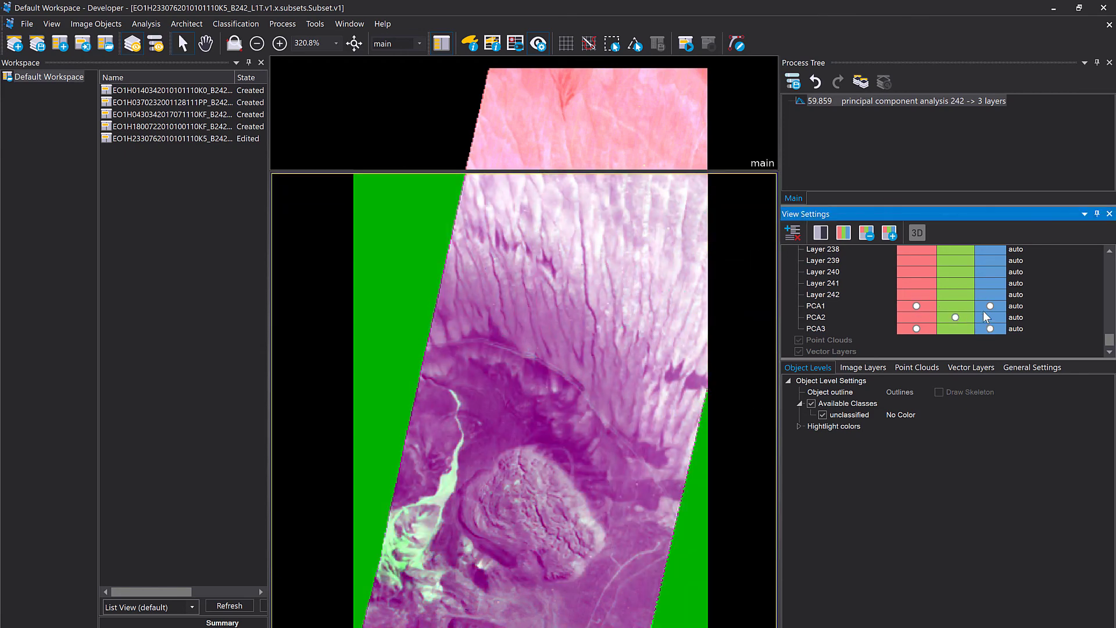
pyautogui.click(917, 331)
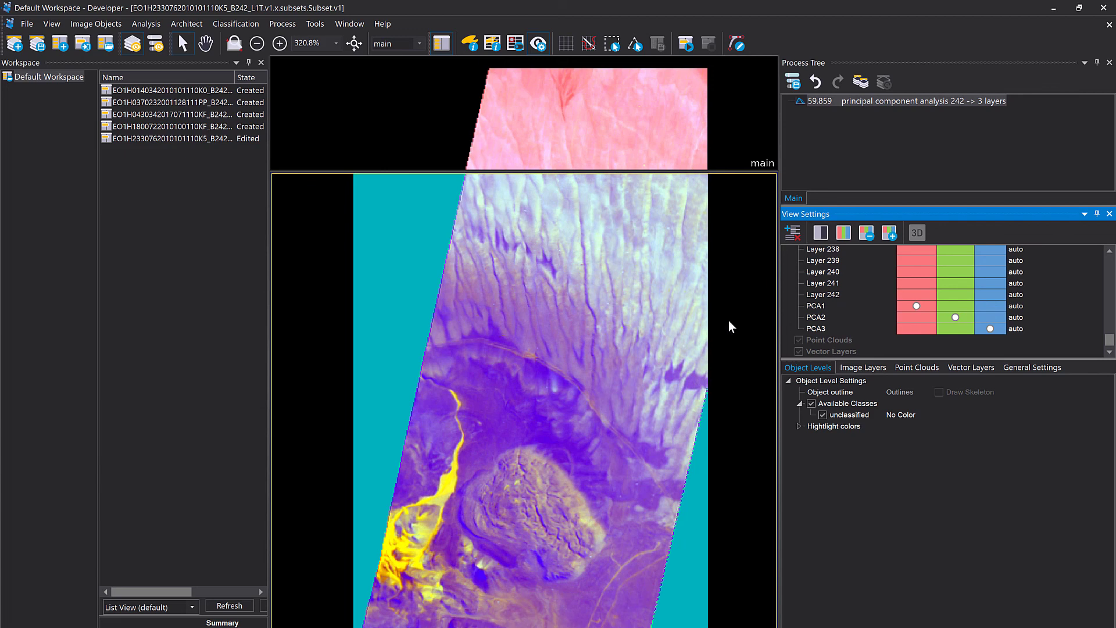
# Step: Resize the split between the top and lower views
pyautogui.click(621, 334)
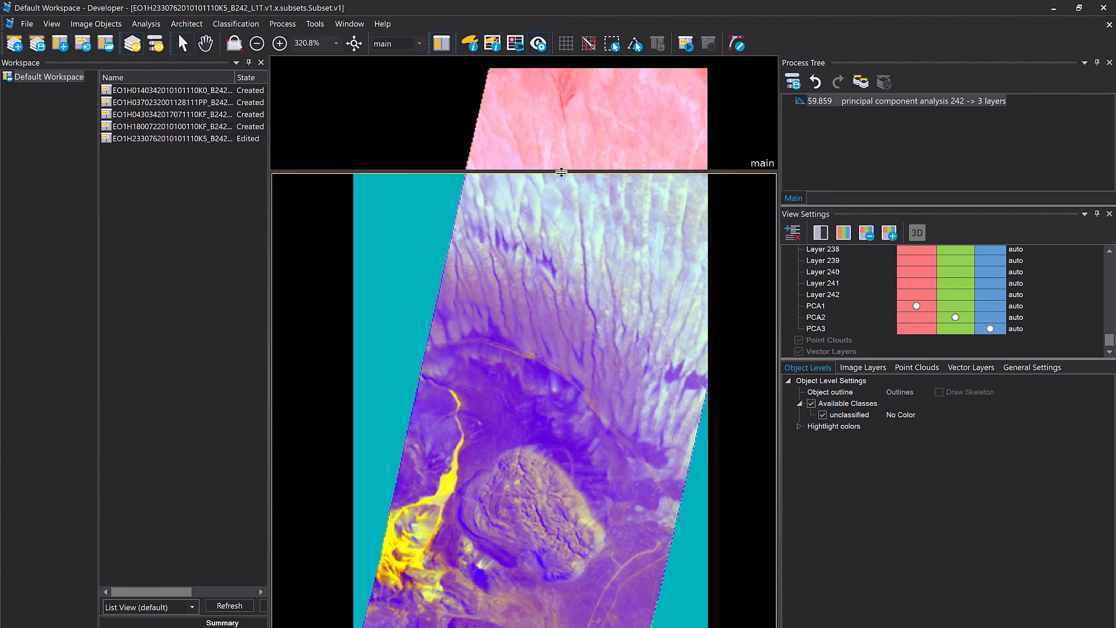
pyautogui.moveTo(568, 172); pyautogui.dragTo(540, 174)
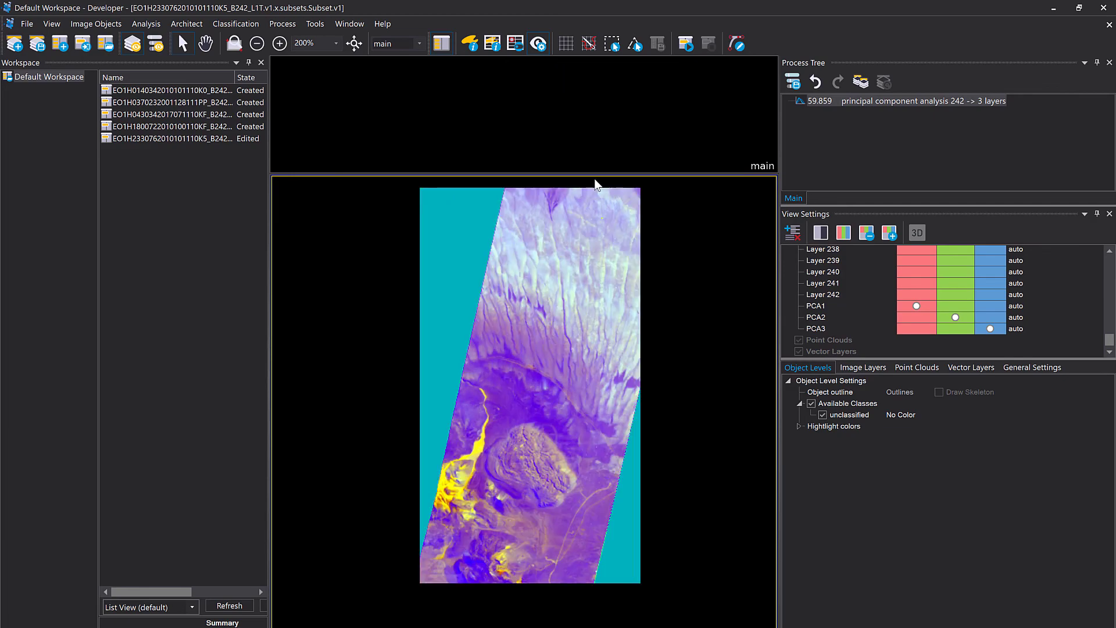
pyautogui.moveTo(593, 174); pyautogui.dragTo(634, 331)
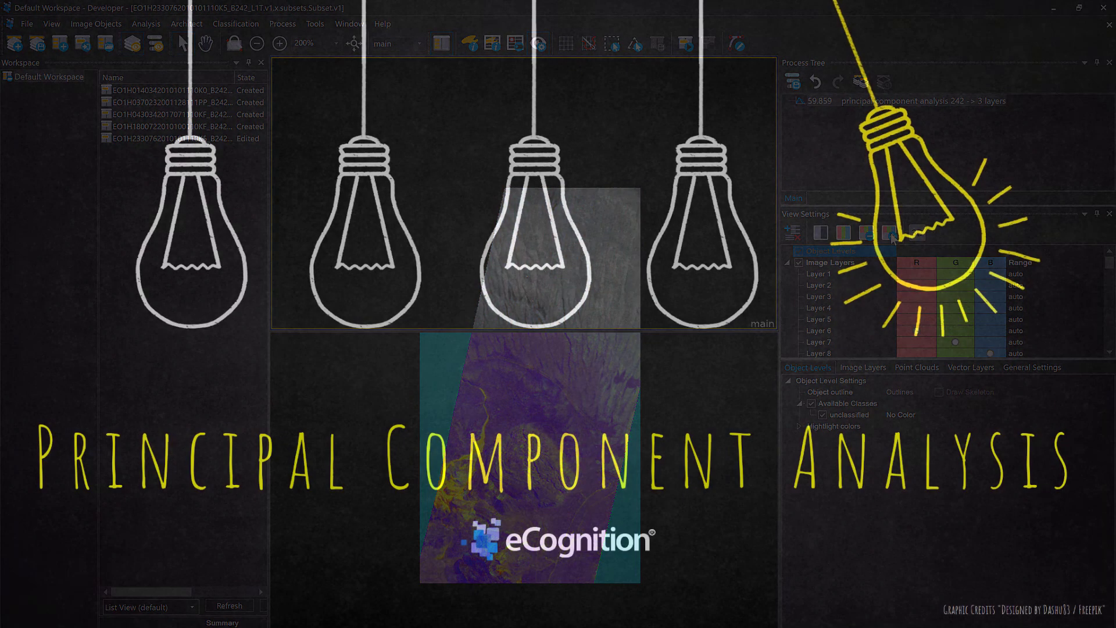